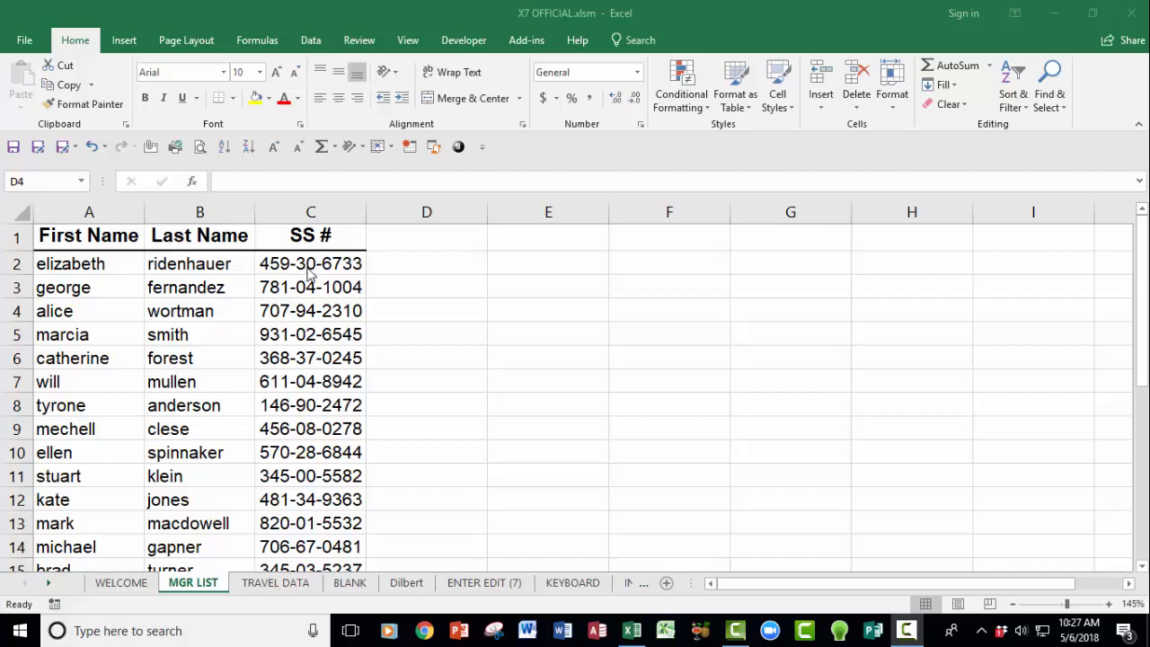
# Step: Insert two blank columns at A:B and copy the First Name and Last Name headings into A1:B1
pyautogui.click(308, 270)
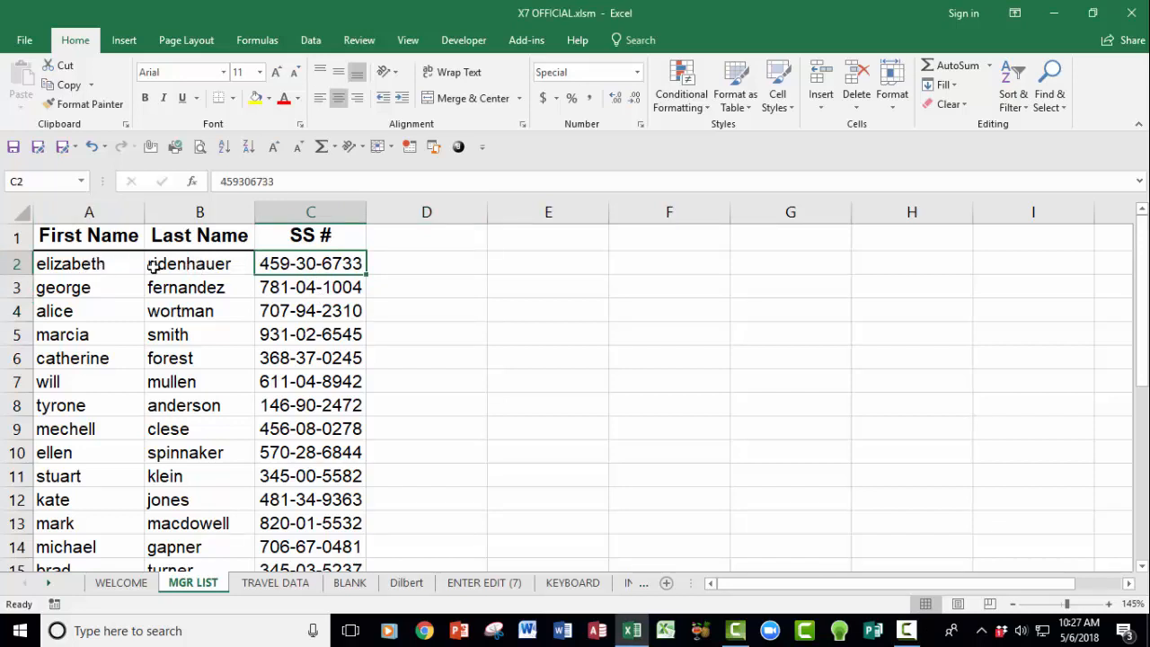
pyautogui.moveTo(90, 212); pyautogui.dragTo(169, 209)
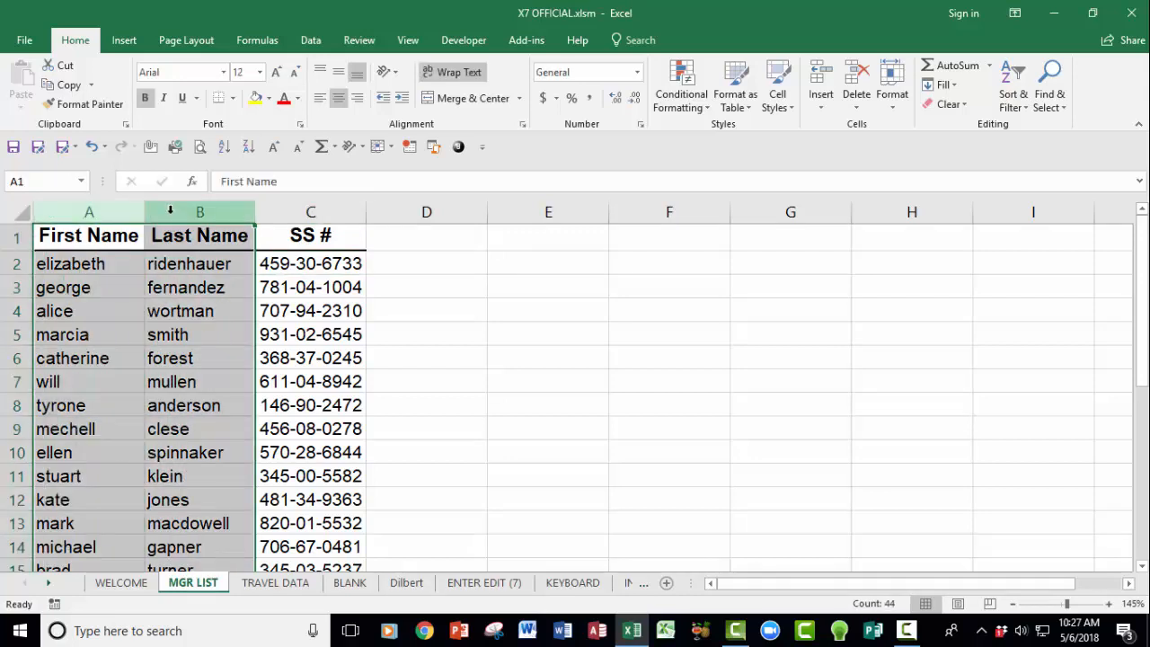
pyautogui.rightClick(170, 210)
pyautogui.click(230, 333)
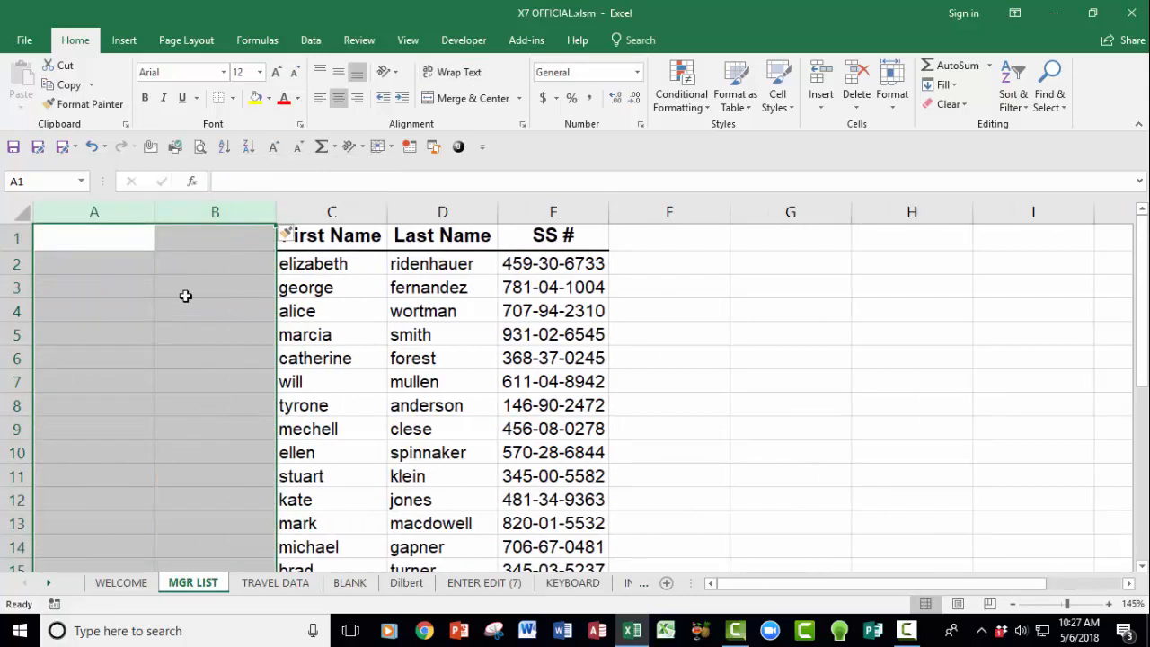
pyautogui.click(319, 236)
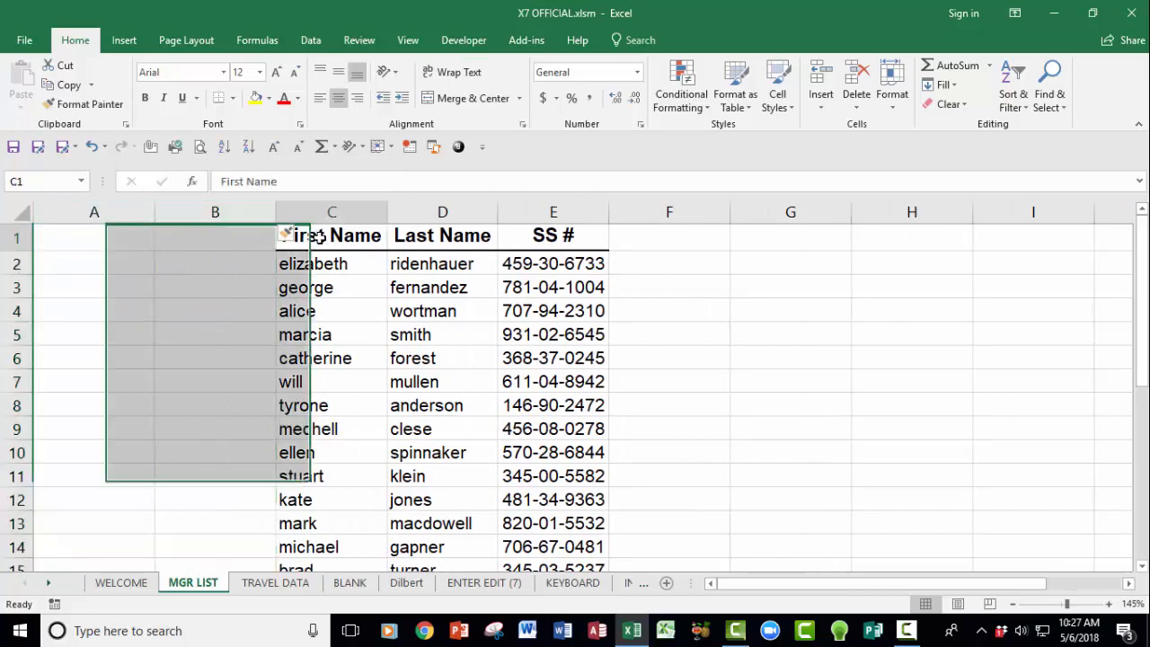
pyautogui.moveTo(319, 236); pyautogui.dragTo(409, 232)
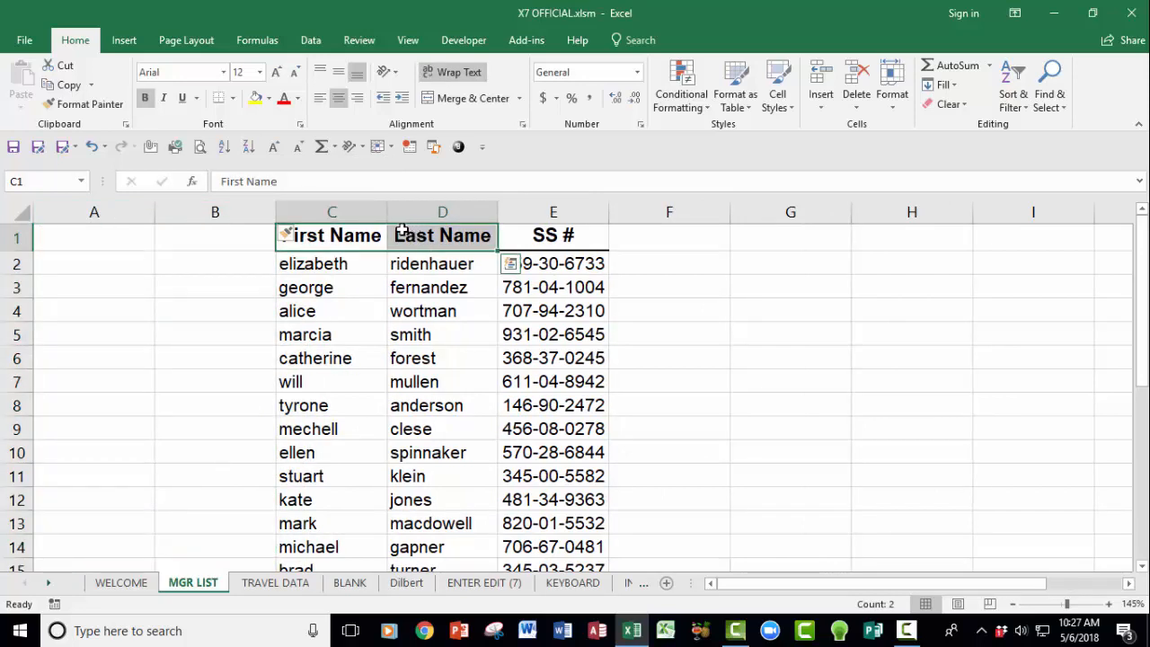
pyautogui.hotkey('ctrl', 'c')
pyautogui.click(135, 239)
pyautogui.hotkey('ctrl', 'v')
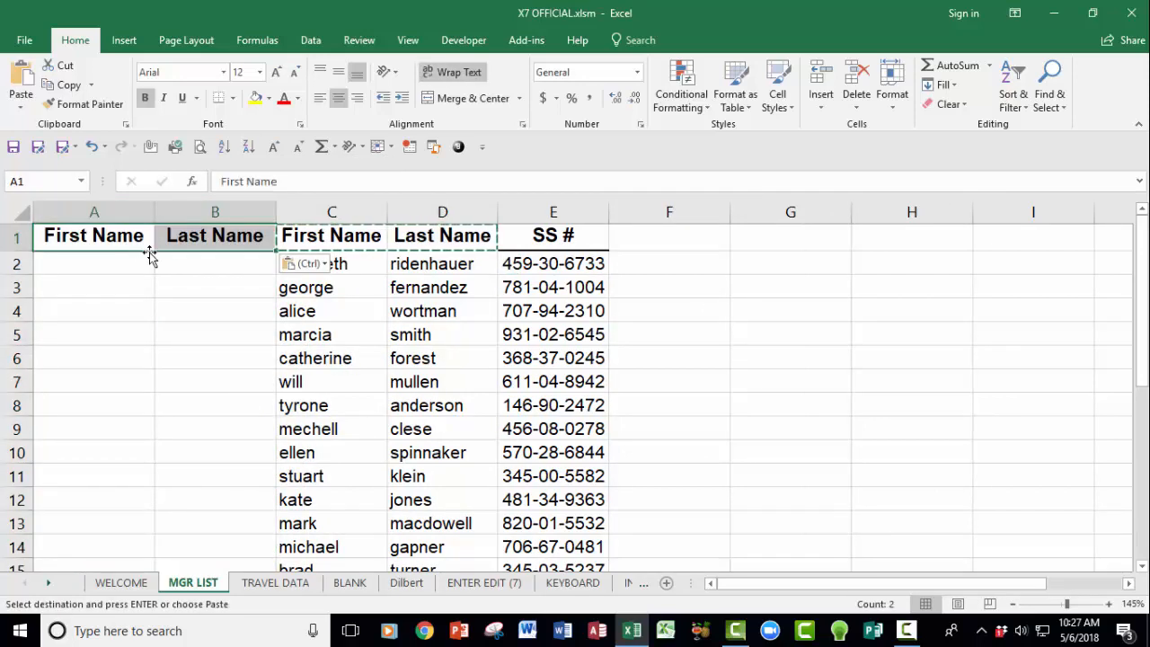
# Step: Enter =PROPER(C2) in A2, extend it to B2, and fill both formulas down the list
pyautogui.click(121, 262)
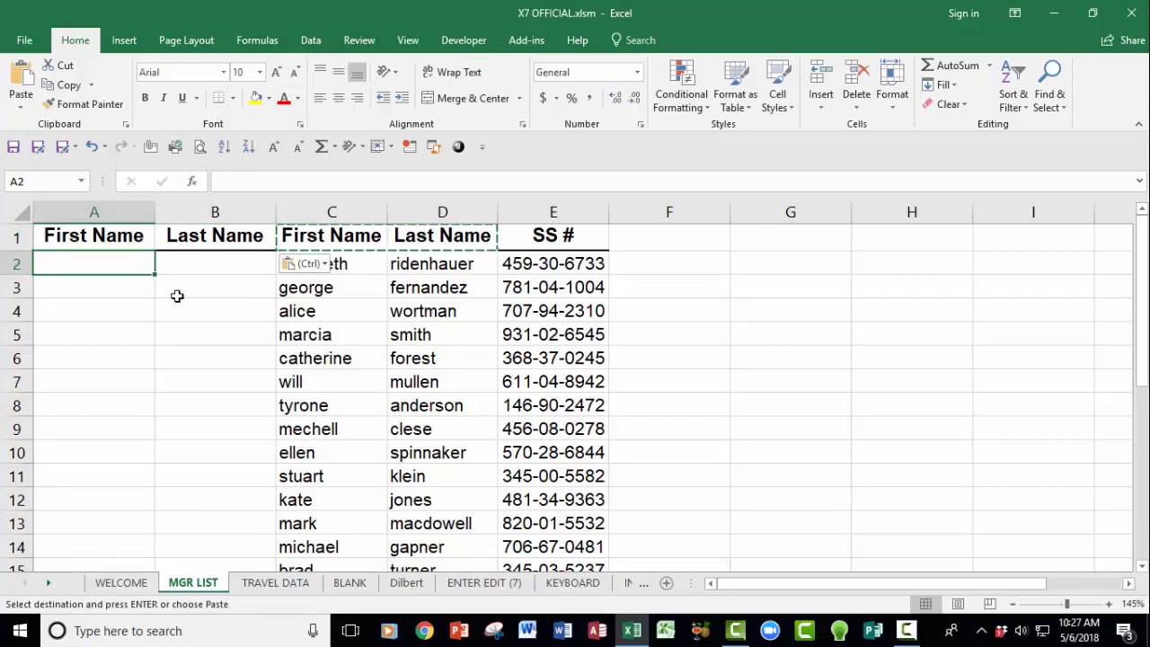
pyautogui.write('=')
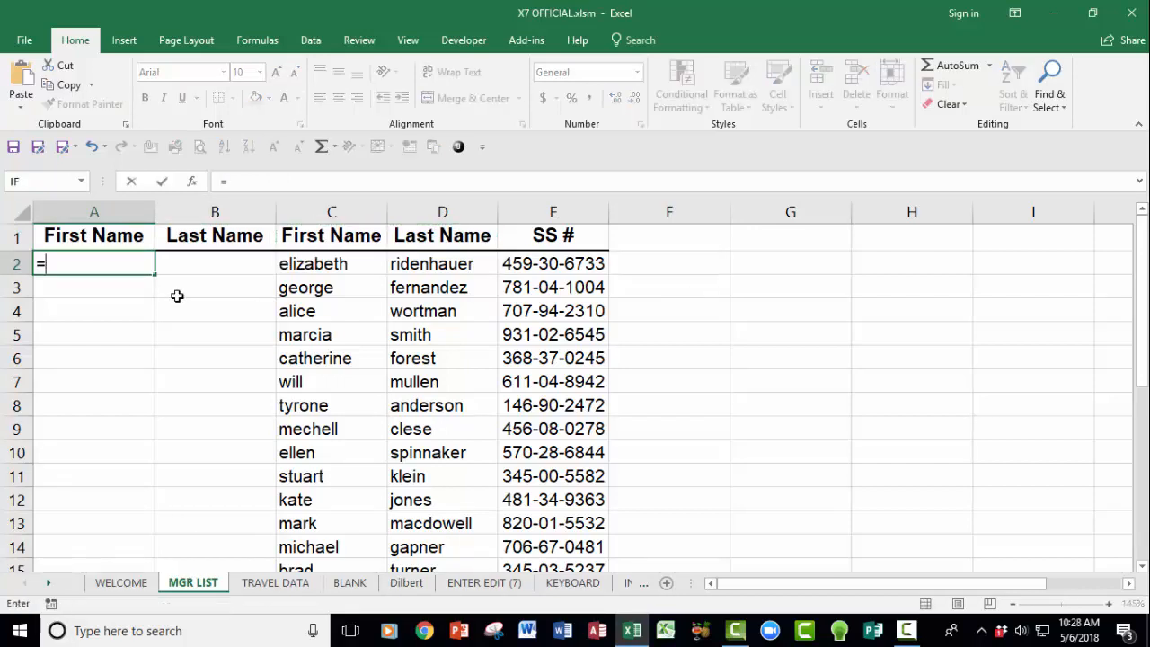
pyautogui.write('proper')
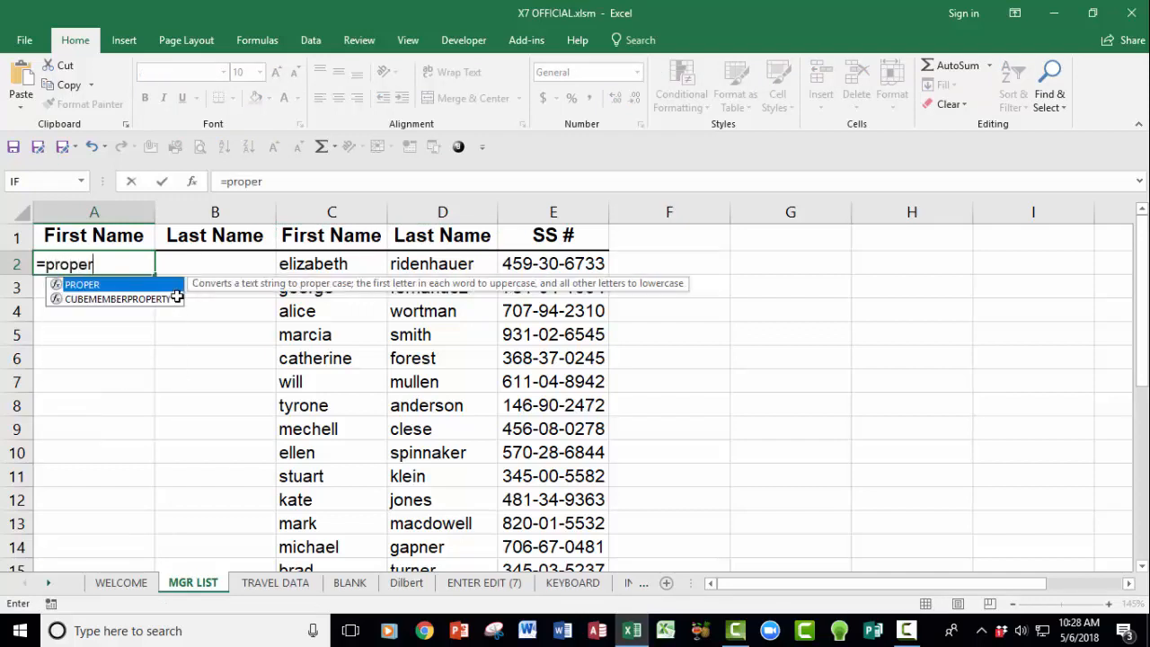
pyautogui.write('(')
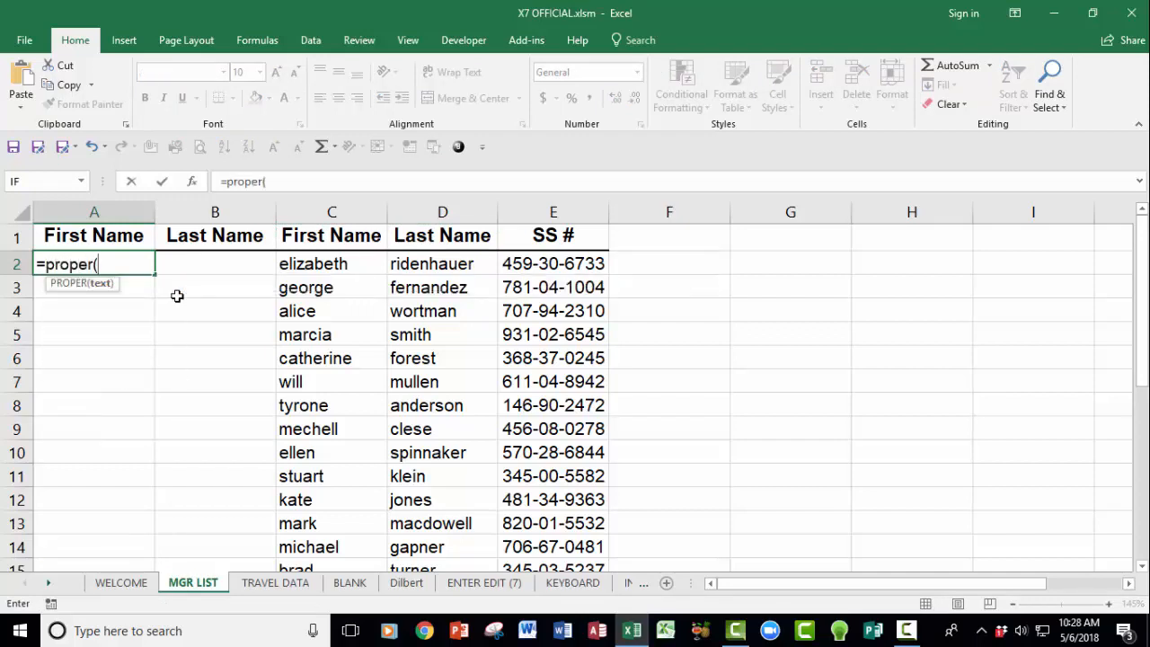
pyautogui.click(305, 264)
pyautogui.press('Return')
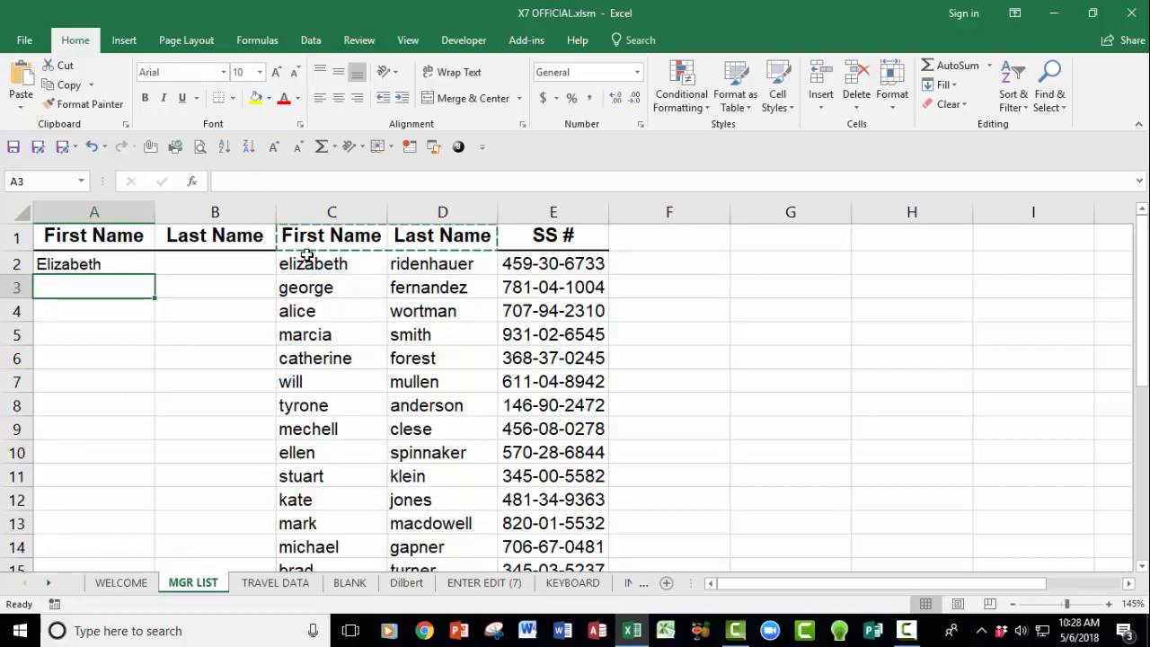
pyautogui.click(80, 264)
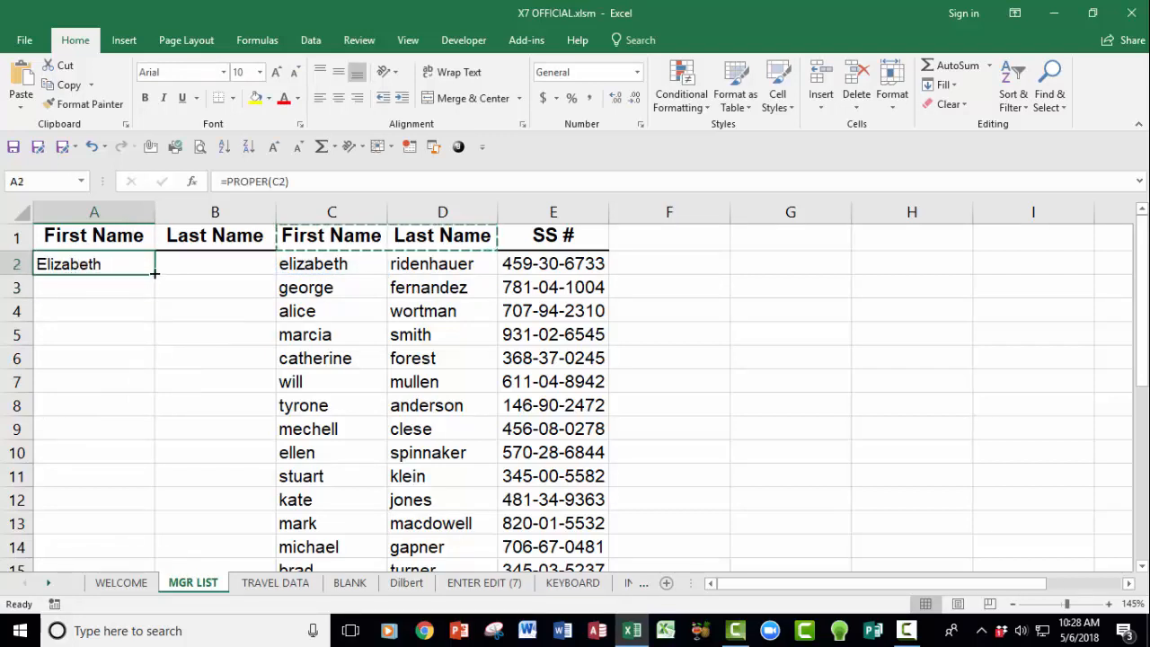
pyautogui.moveTo(155, 274); pyautogui.dragTo(267, 276)
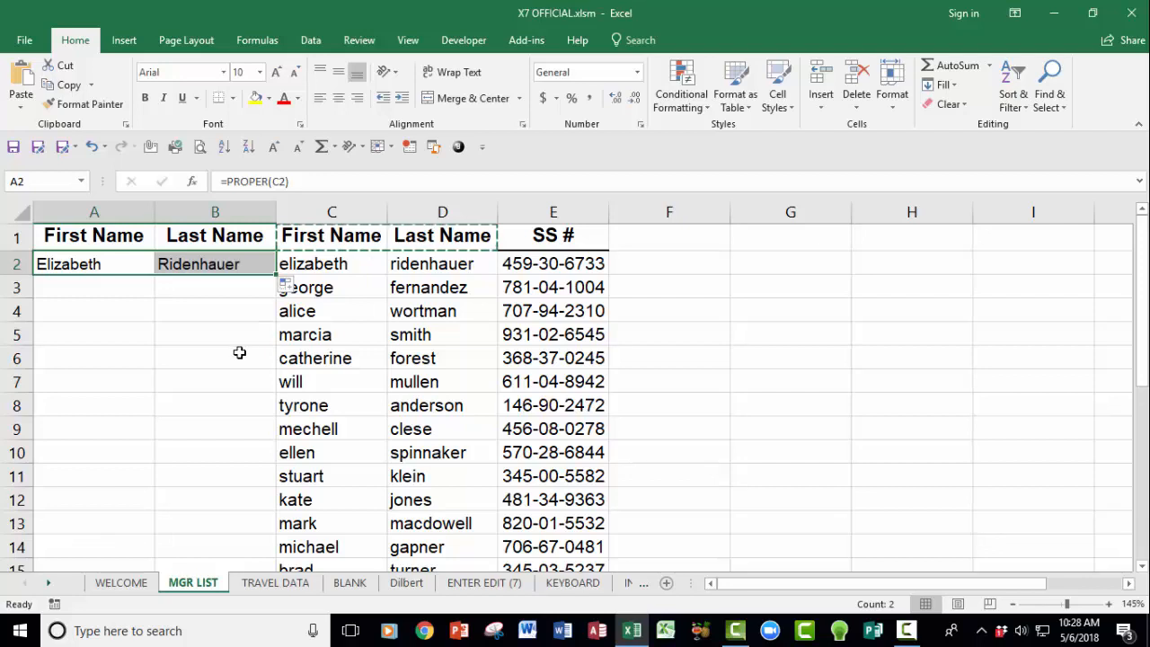
pyautogui.doubleClick(276, 274)
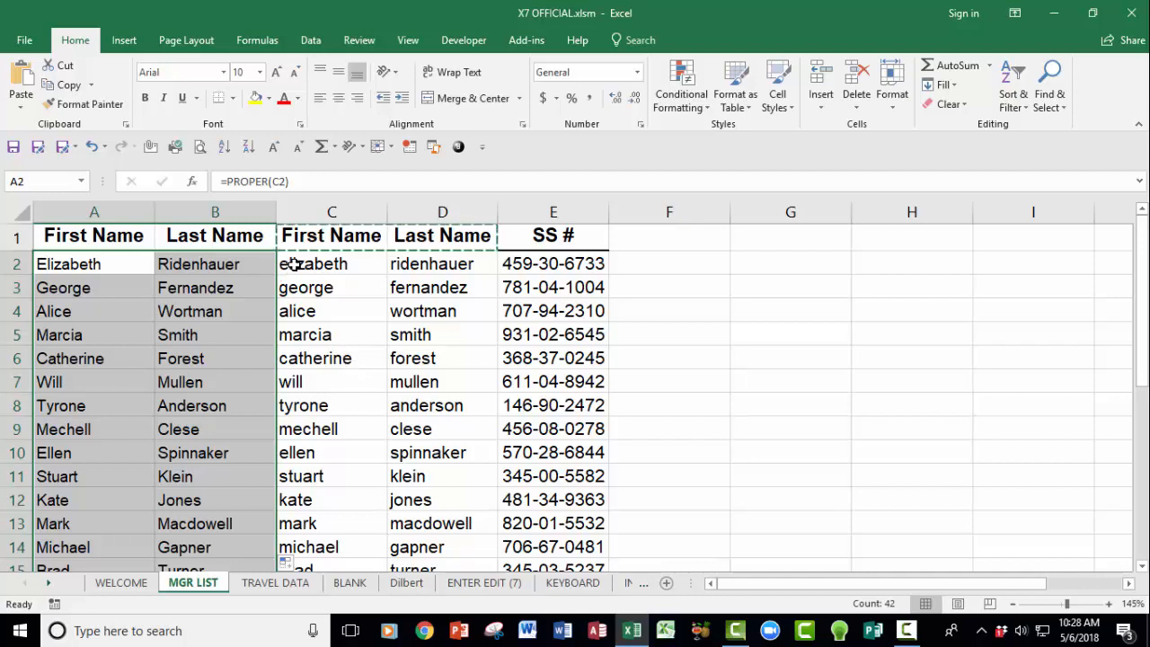
pyautogui.moveTo(324, 213); pyautogui.dragTo(441, 213)
pyautogui.rightClick(418, 214)
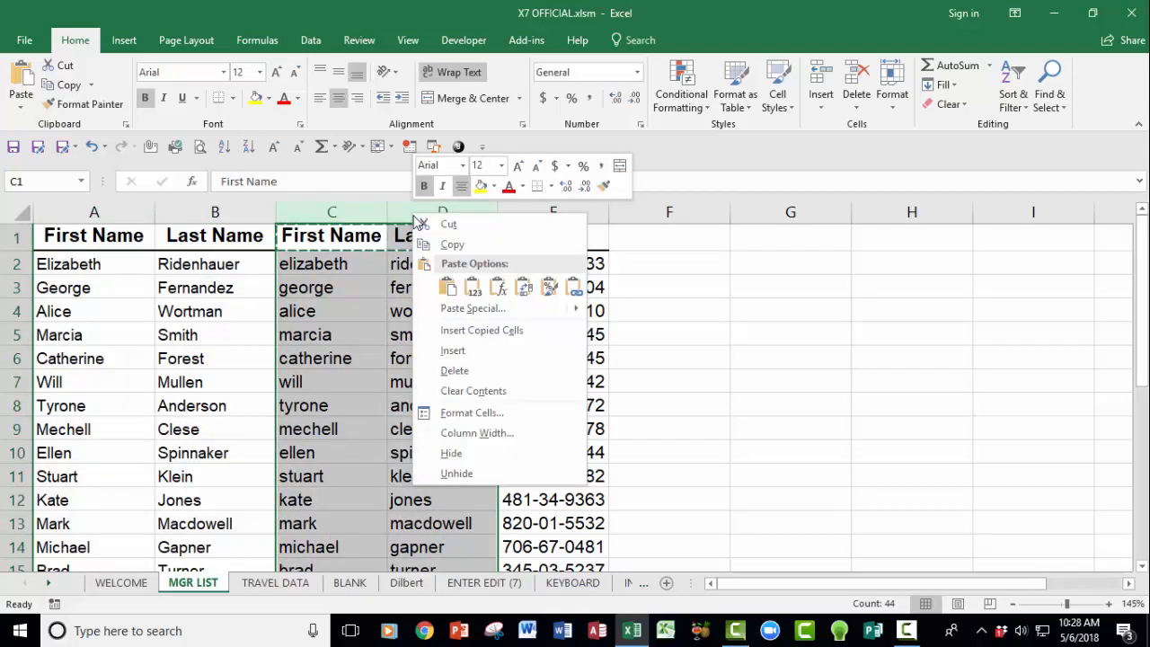
pyautogui.click(454, 370)
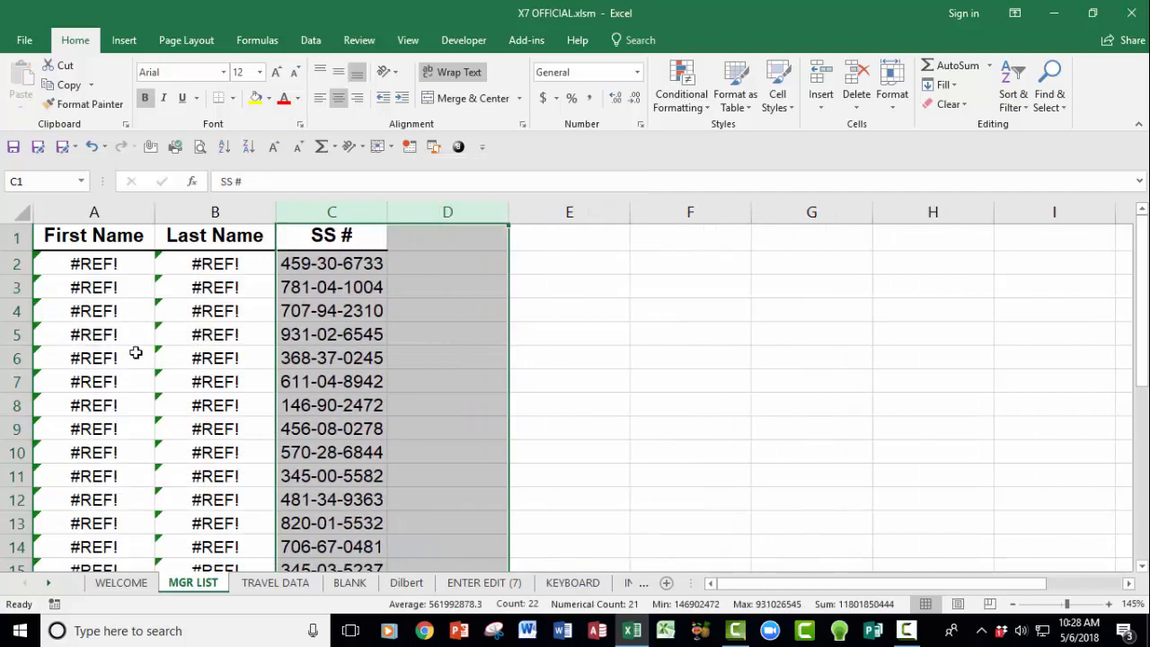
pyautogui.doubleClick(106, 263)
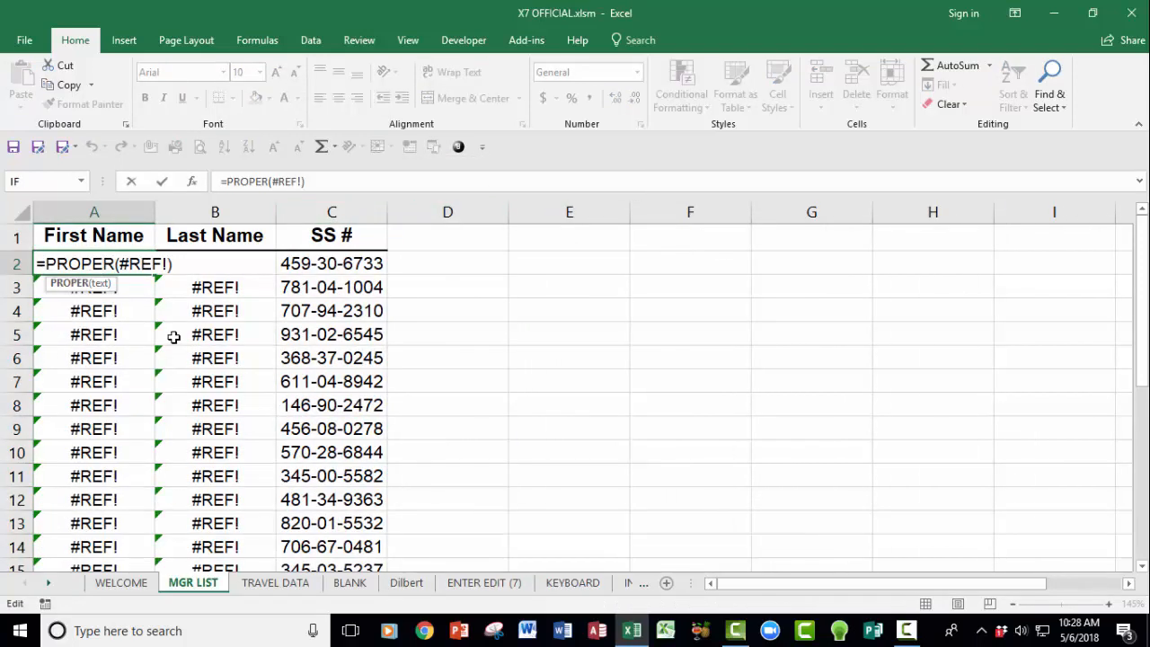
pyautogui.press('Escape')
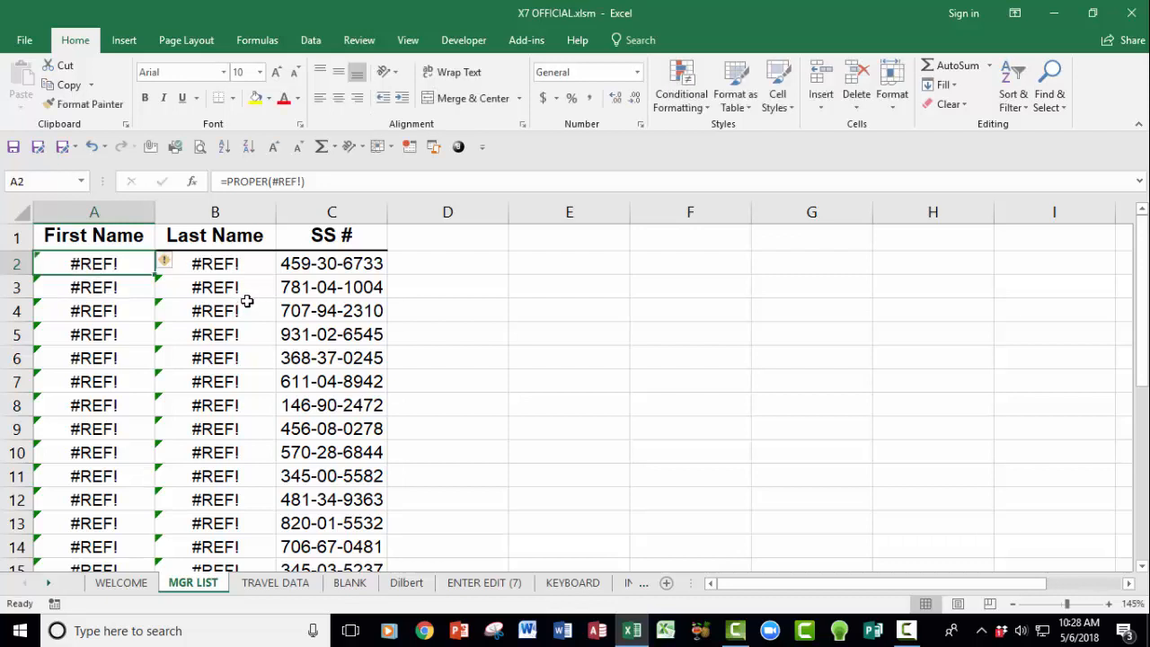
pyautogui.hotkey('ctrl', 'z')
# Step: Paste the capitalised names from A2:B22 over C2 as plain values only
pyautogui.moveTo(115, 264); pyautogui.dragTo(175, 568)
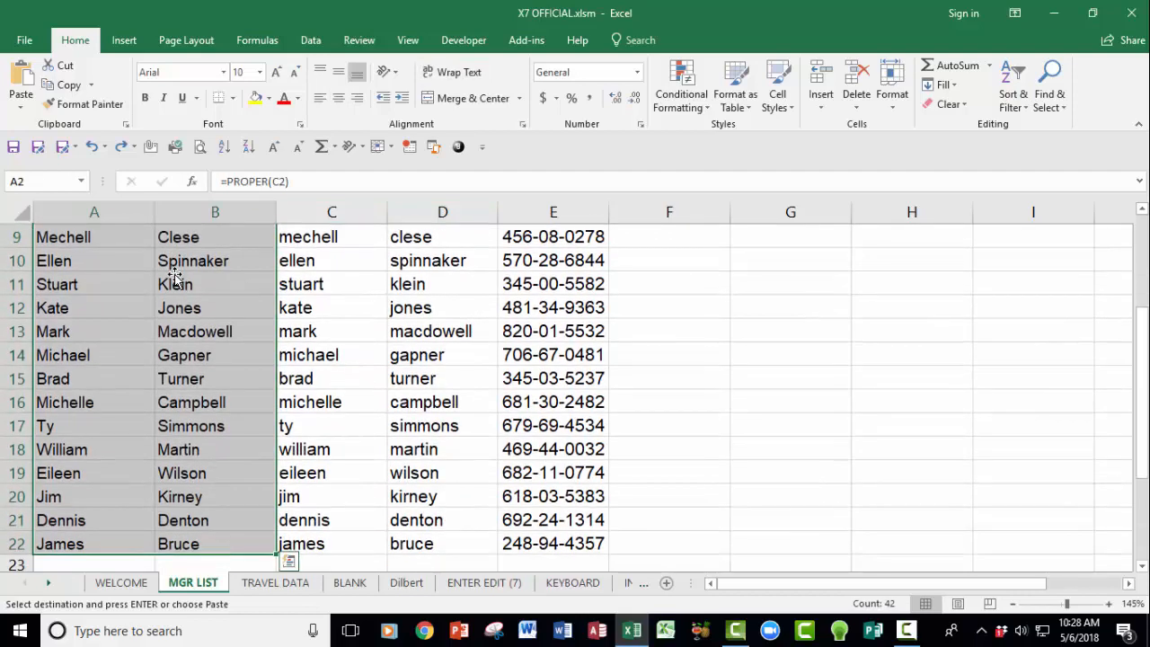
pyautogui.scroll(2, 159, 278)
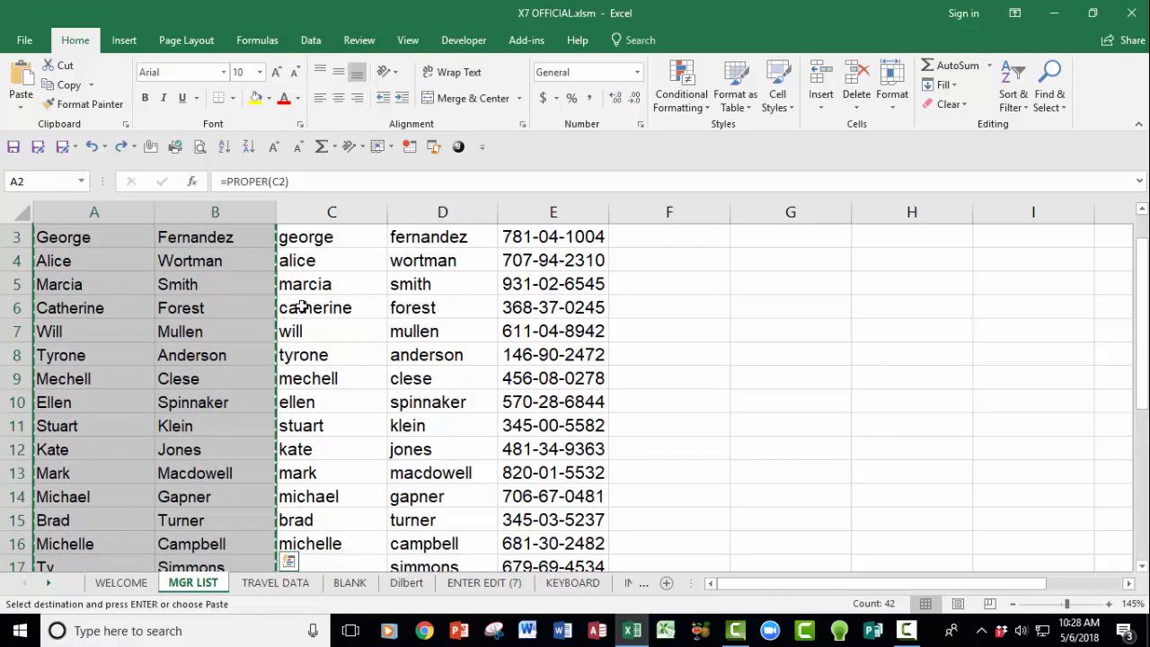
pyautogui.scroll(1, 300, 308)
pyautogui.click(315, 264)
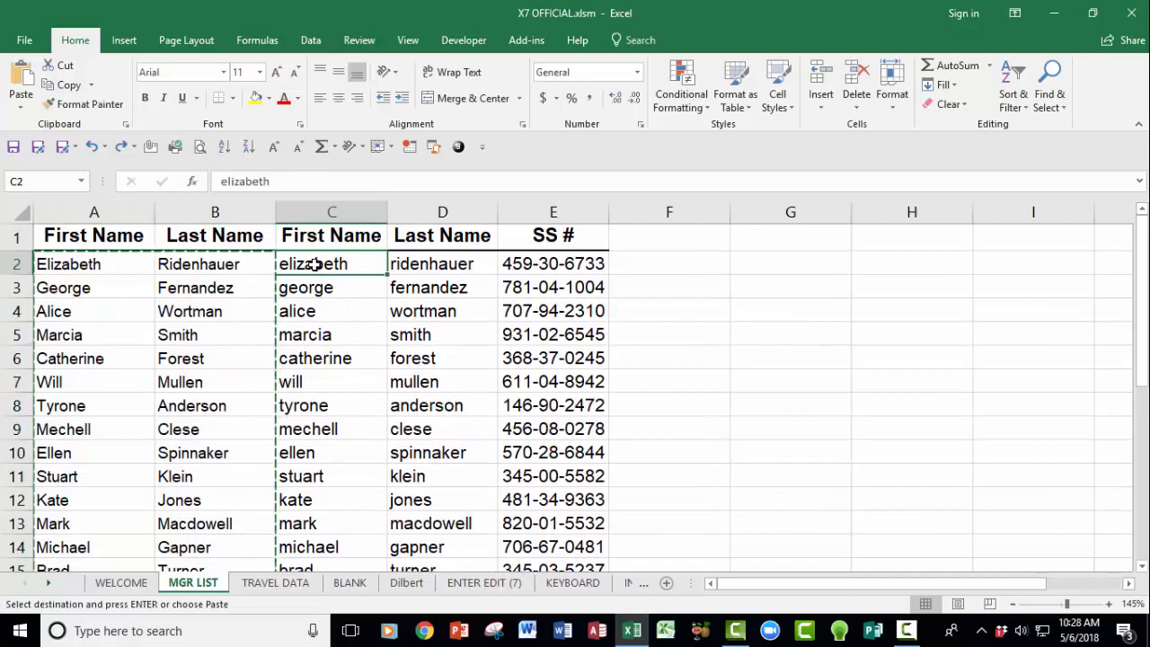
pyautogui.hotkey('ctrl', 'alt', 'v')
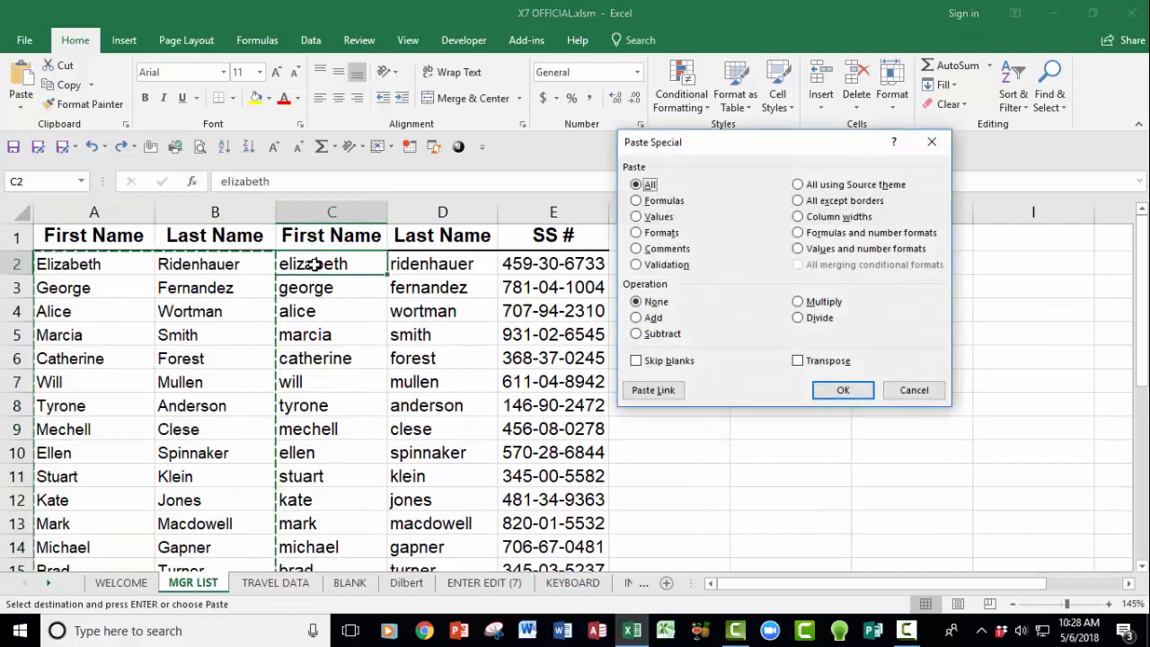
pyautogui.click(636, 216)
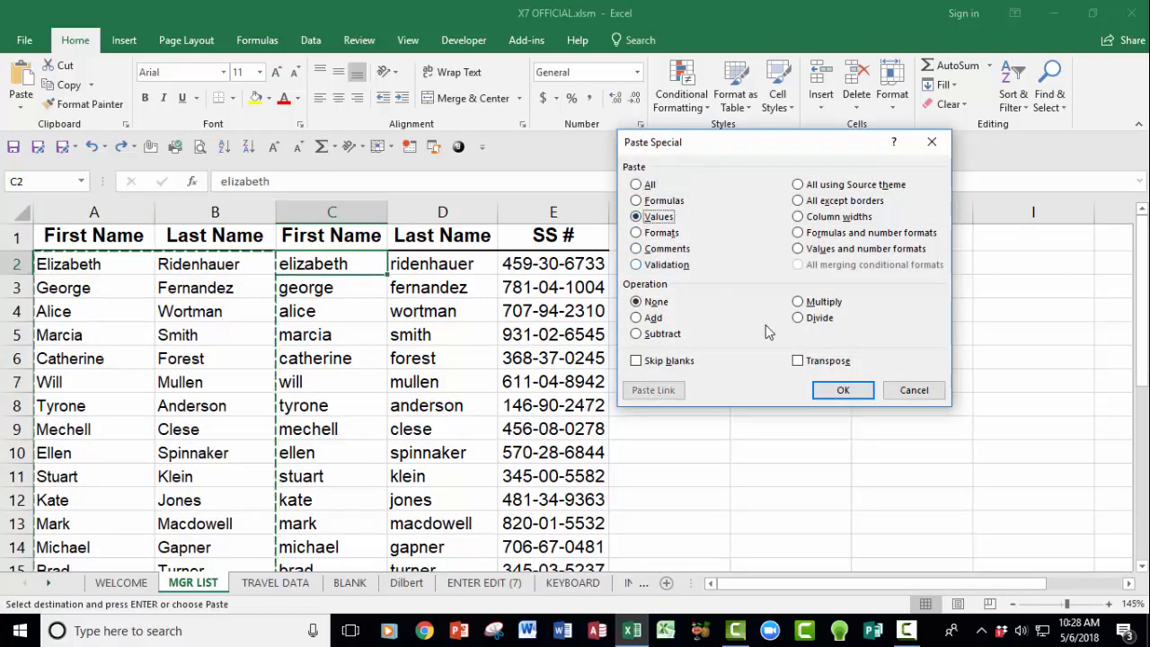
pyautogui.click(843, 390)
pyautogui.click(398, 366)
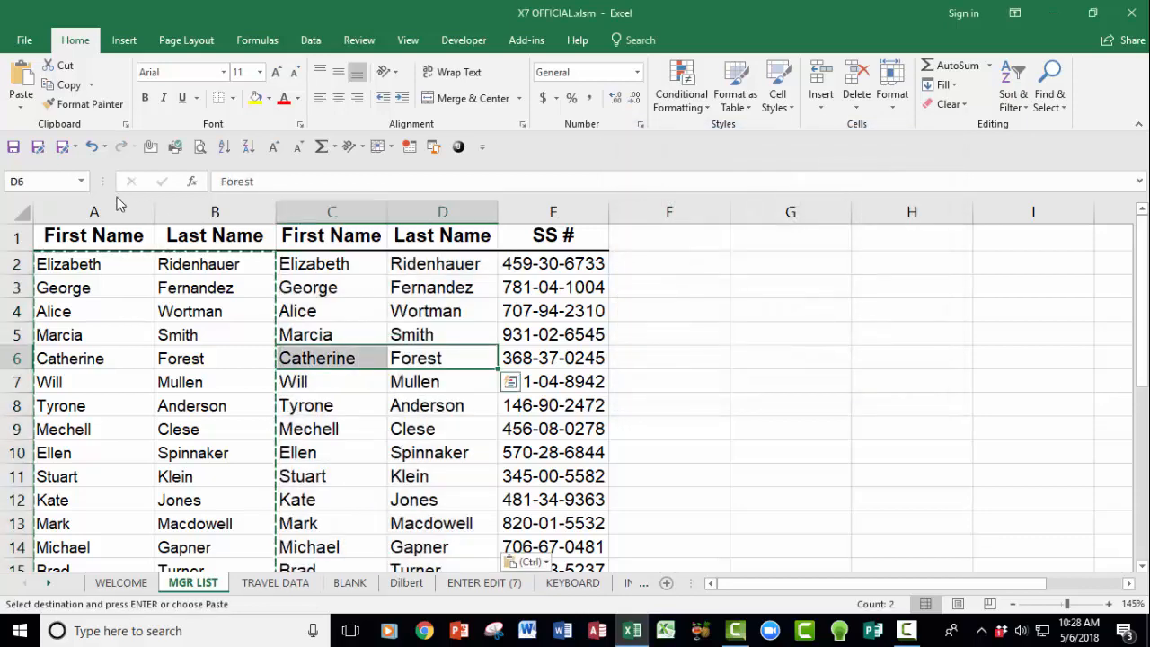
# Step: Delete the helper formula columns A and B
pyautogui.moveTo(115, 212); pyautogui.dragTo(215, 212)
pyautogui.rightClick(215, 214)
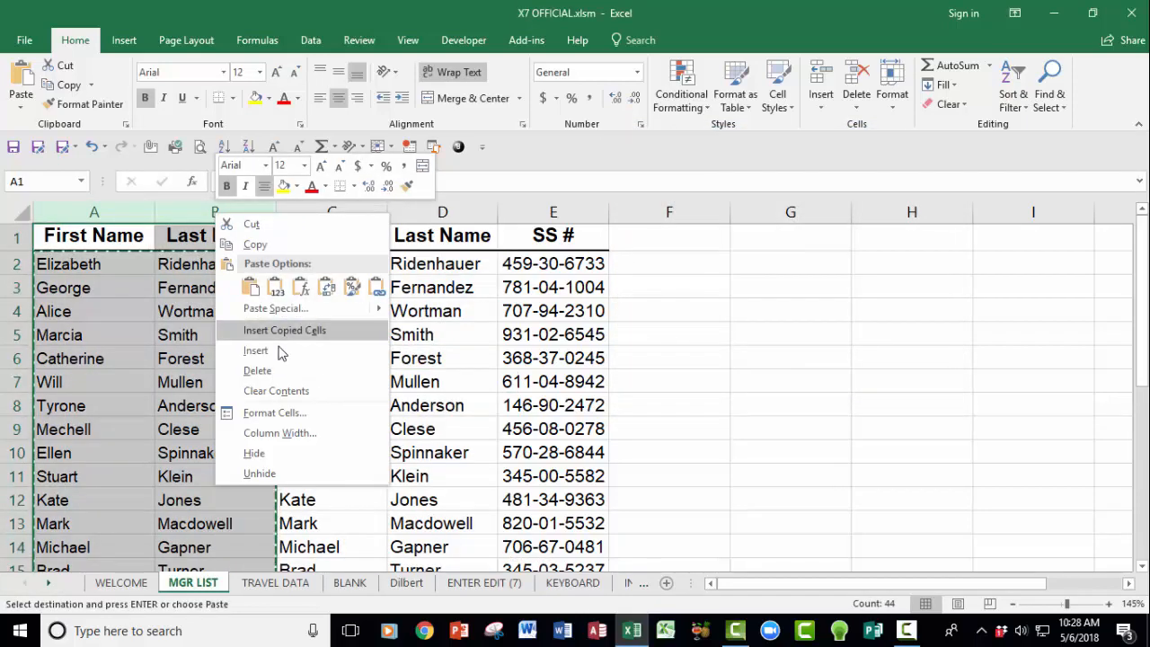
pyautogui.click(257, 370)
pyautogui.click(129, 326)
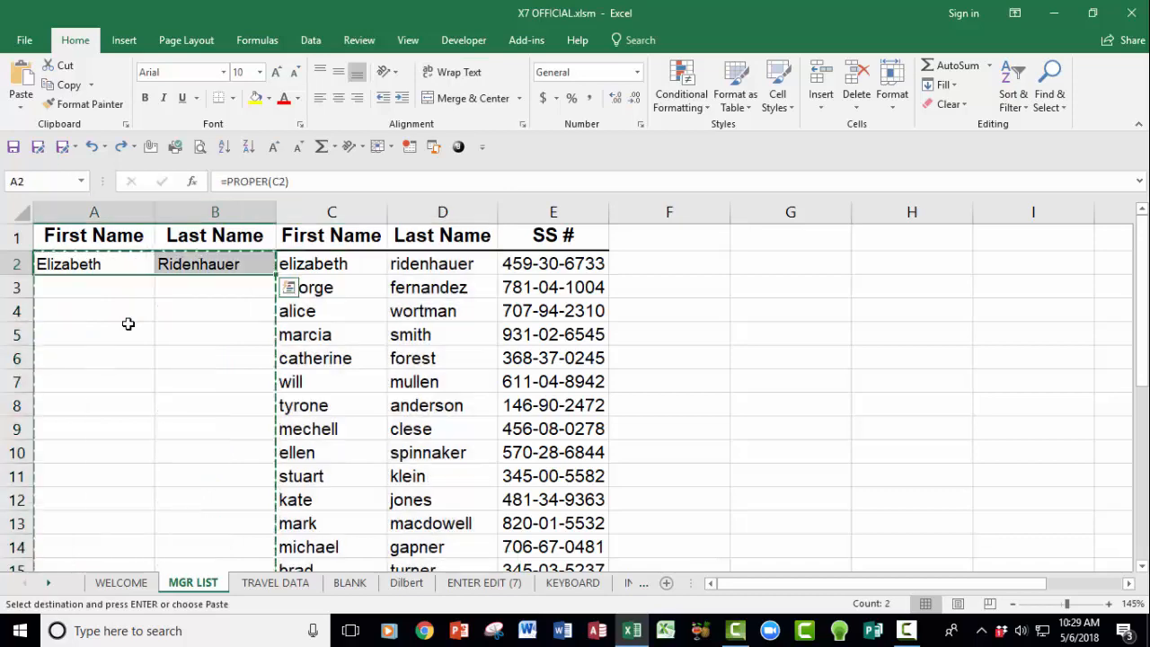
# Step: Undo back to the original lowercase name columns
pyautogui.hotkey('ctrl', 'z')
pyautogui.hotkey('ctrl', 'z')
pyautogui.hotkey('ctrl', 'z')
pyautogui.hotkey('ctrl', 'z')
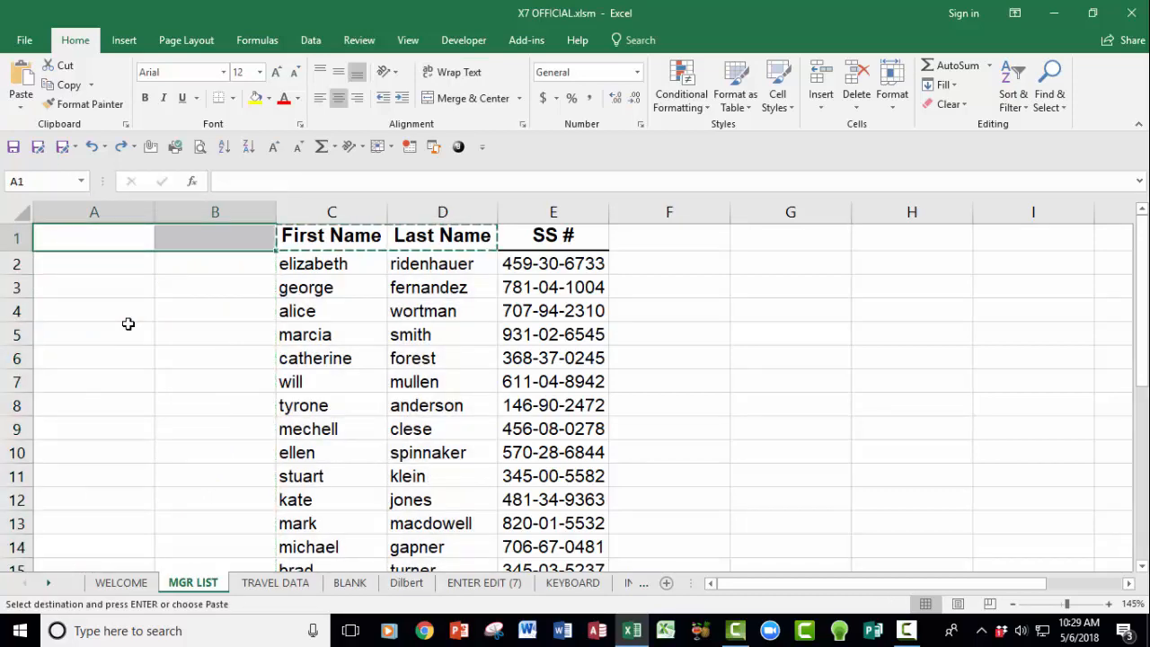
pyautogui.press('Escape')
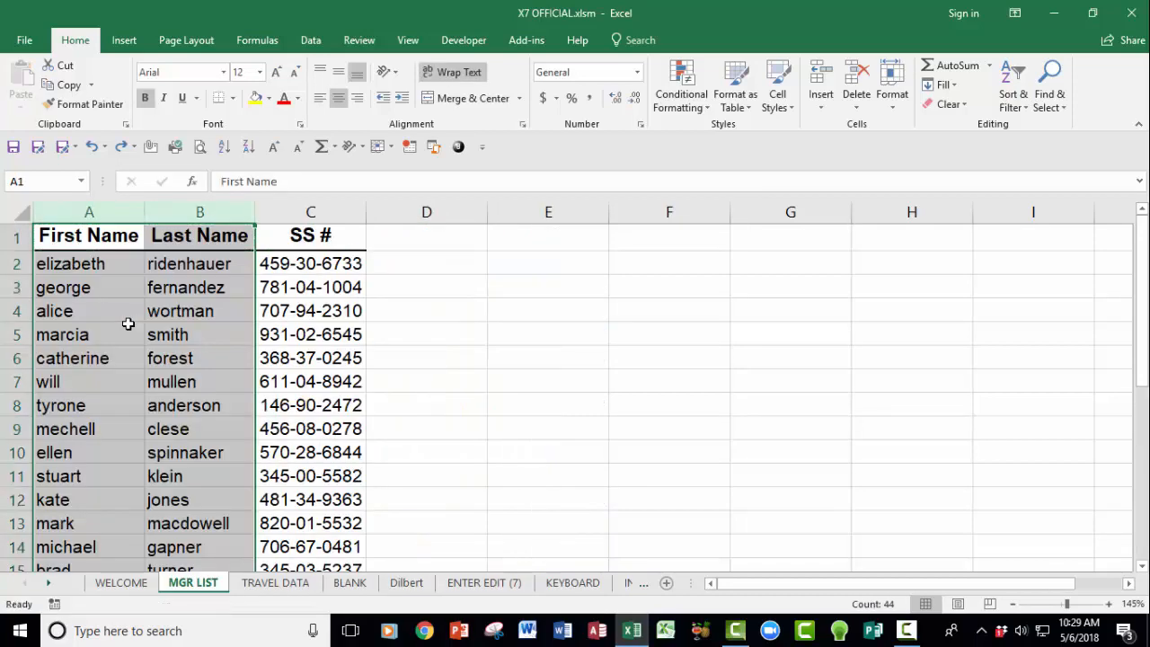
pyautogui.click(137, 316)
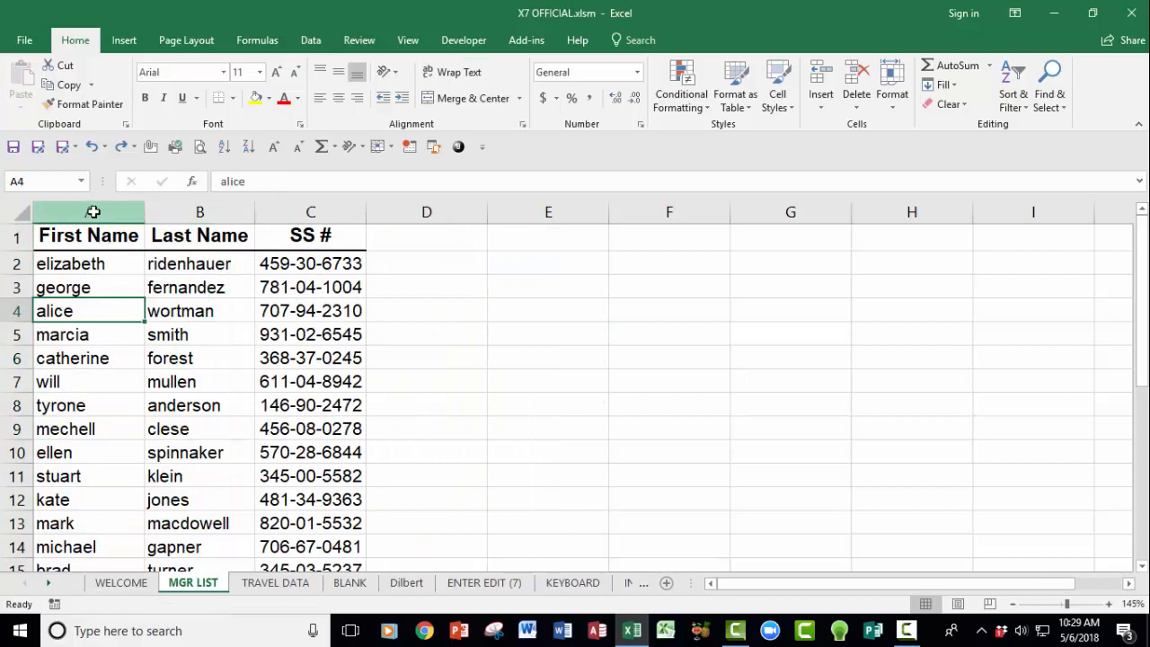
# Step: Insert two blank columns at A:B and copy the First Name and Last Name headings into A1:B1
pyautogui.moveTo(89, 211); pyautogui.dragTo(200, 211)
pyautogui.rightClick(199, 212)
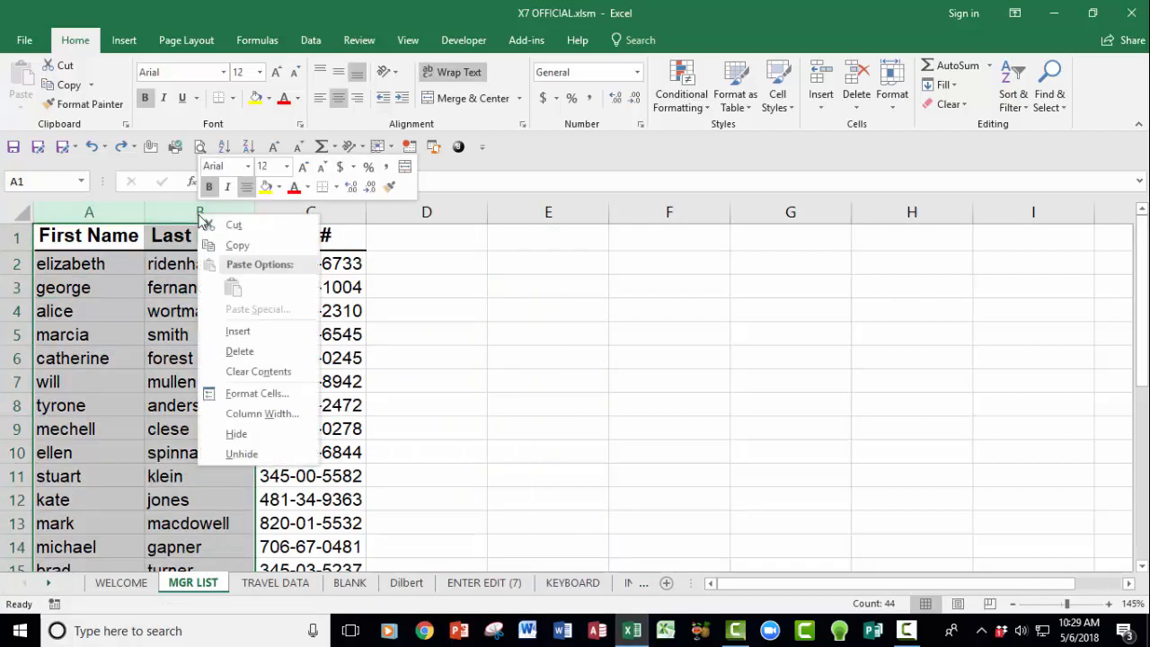
pyautogui.click(259, 330)
pyautogui.moveTo(328, 235); pyautogui.dragTo(405, 230)
pyautogui.hotkey('ctrl', 'c')
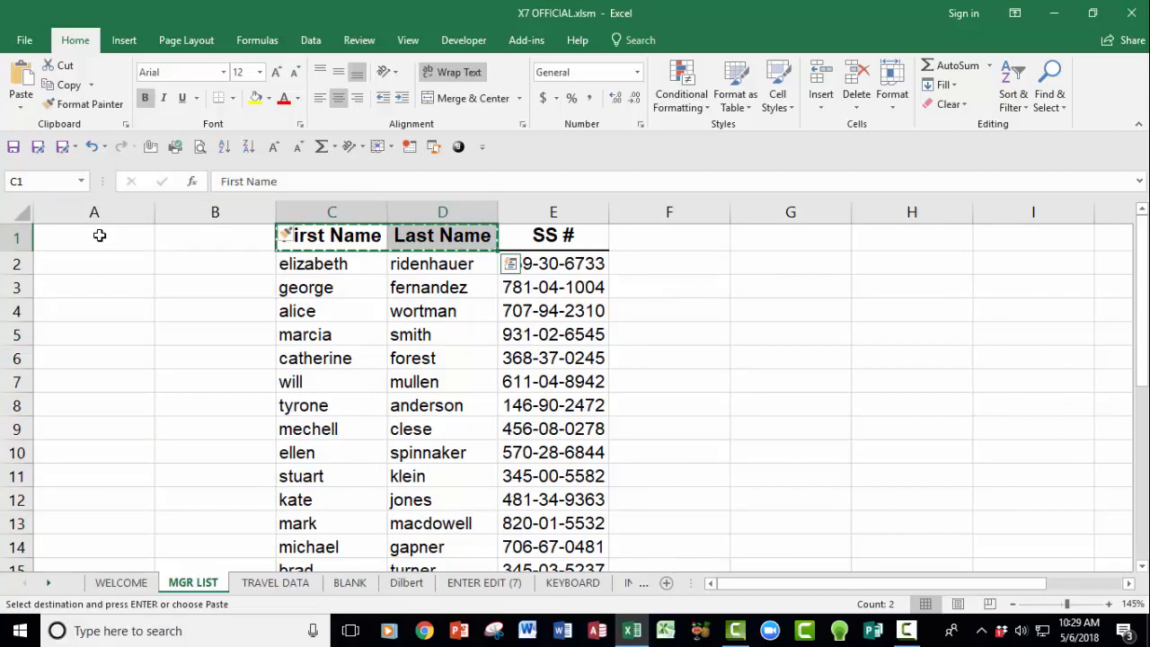
pyautogui.click(106, 235)
pyautogui.hotkey('ctrl', 'v')
pyautogui.press('Escape')
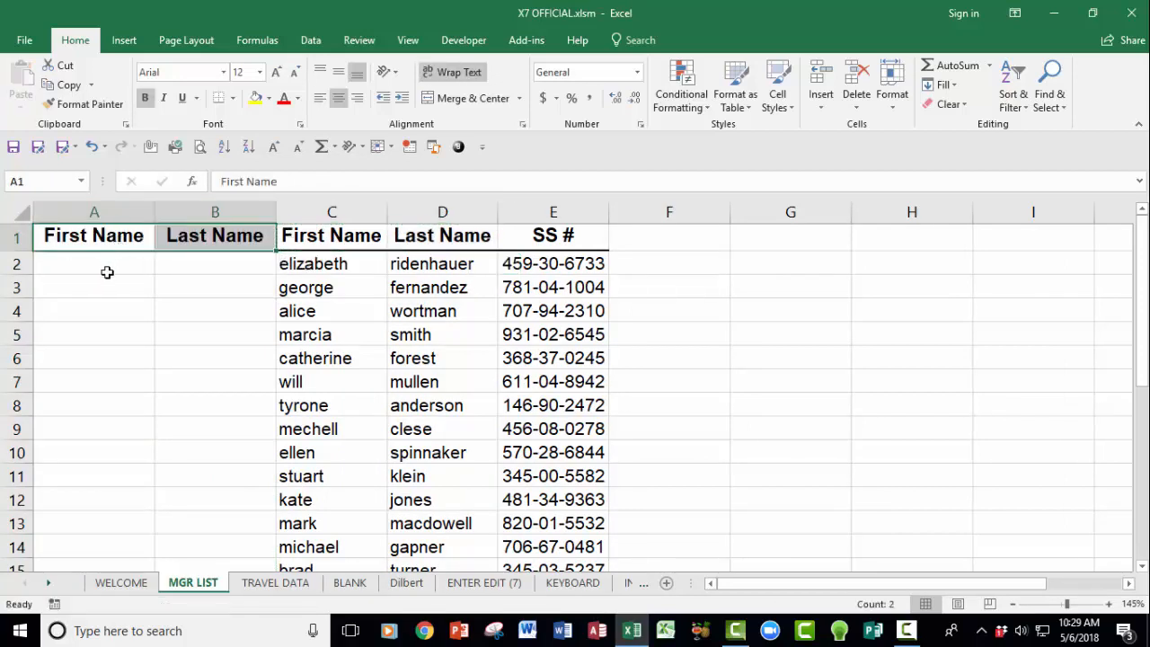
pyautogui.click(91, 276)
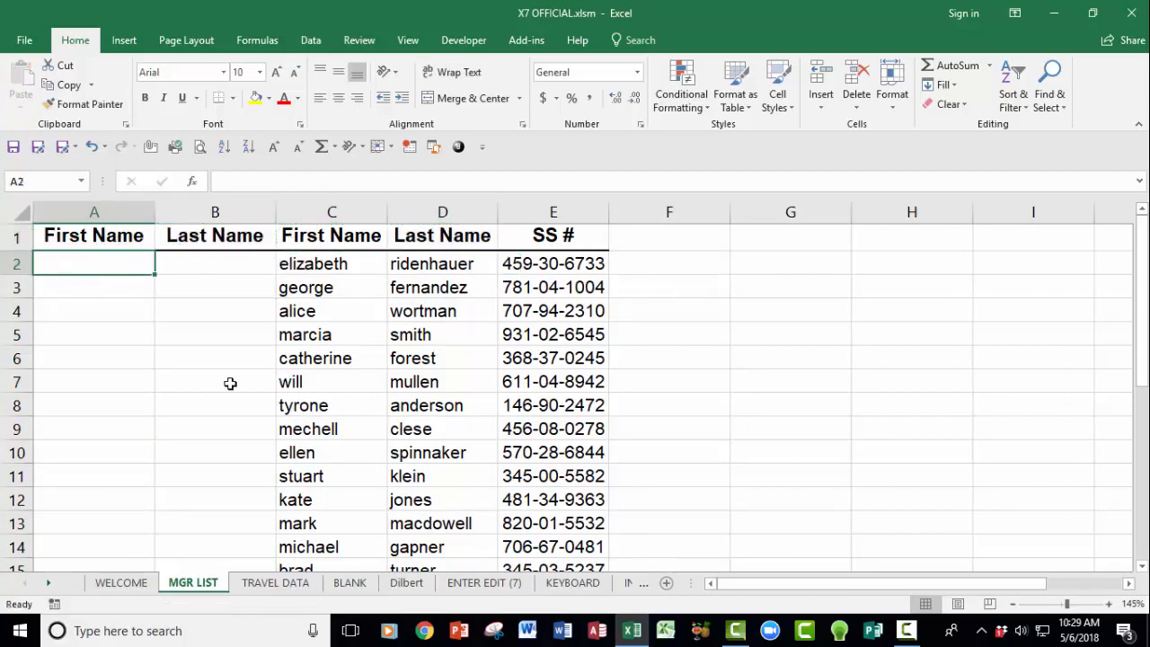
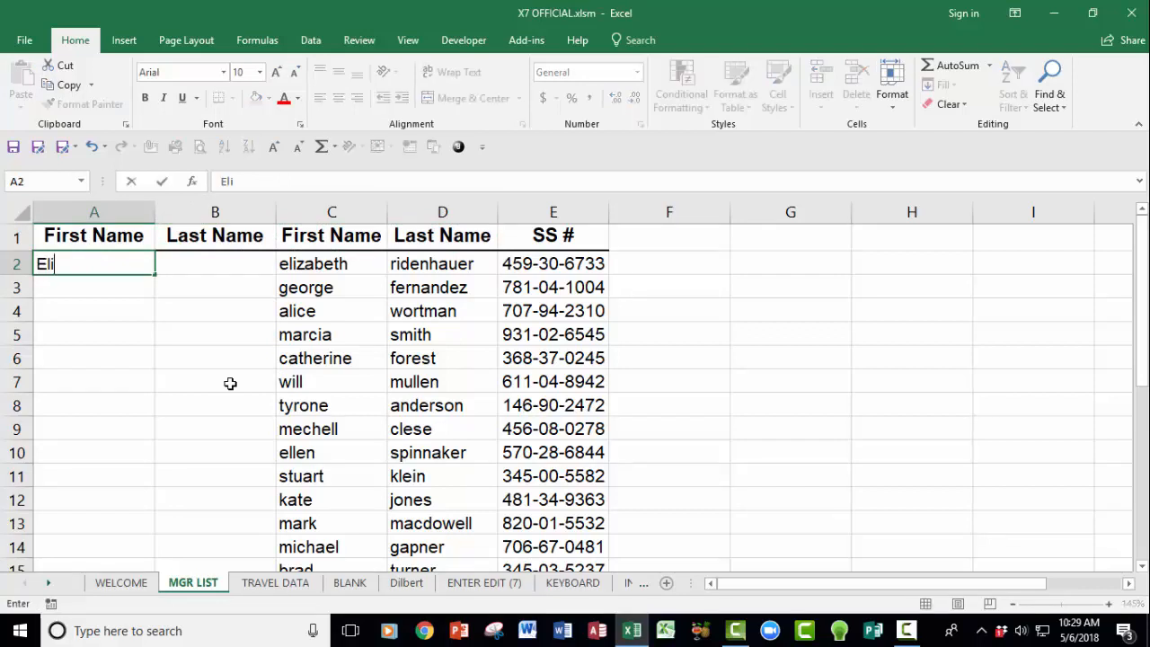
# Step: Type the first person's first name in A2 and last name in B2, properly capitalised
pyautogui.press('Tab')
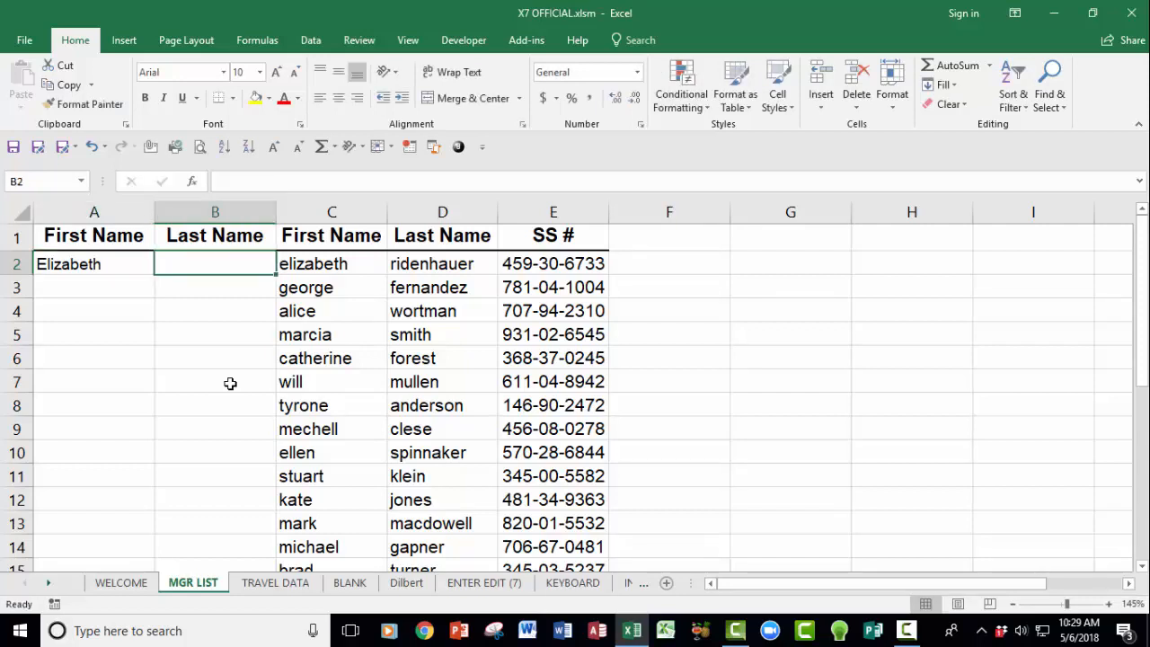
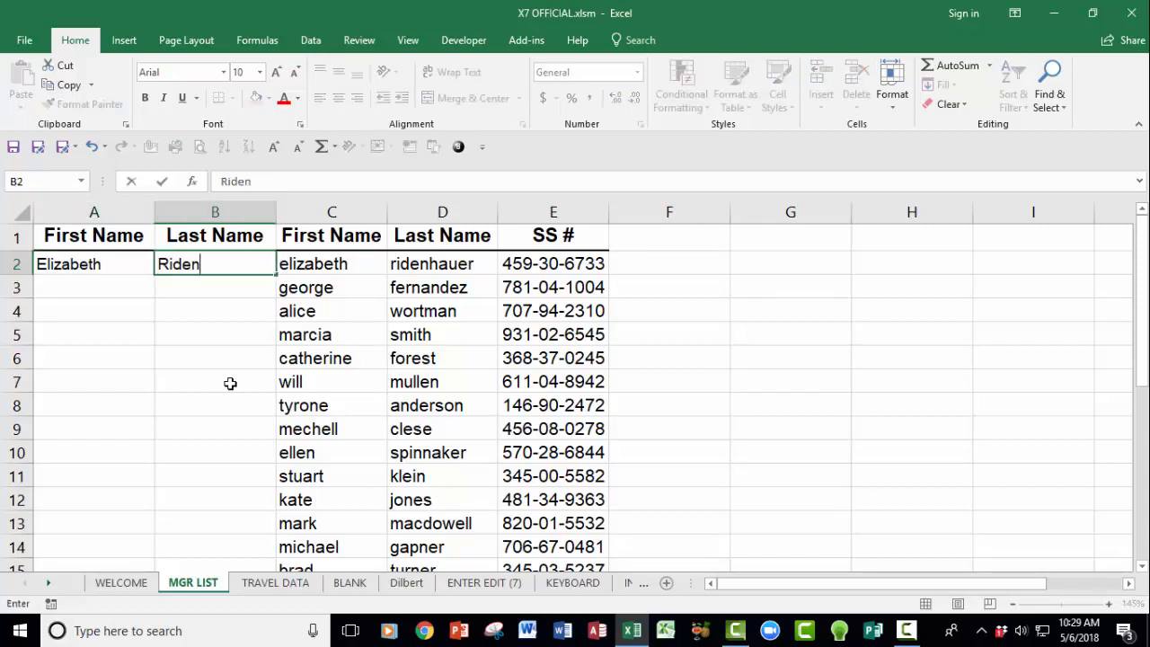
# Step: Flash Fill proper-case first names down column A and last names down column B
pyautogui.click(78, 267)
pyautogui.click(82, 282)
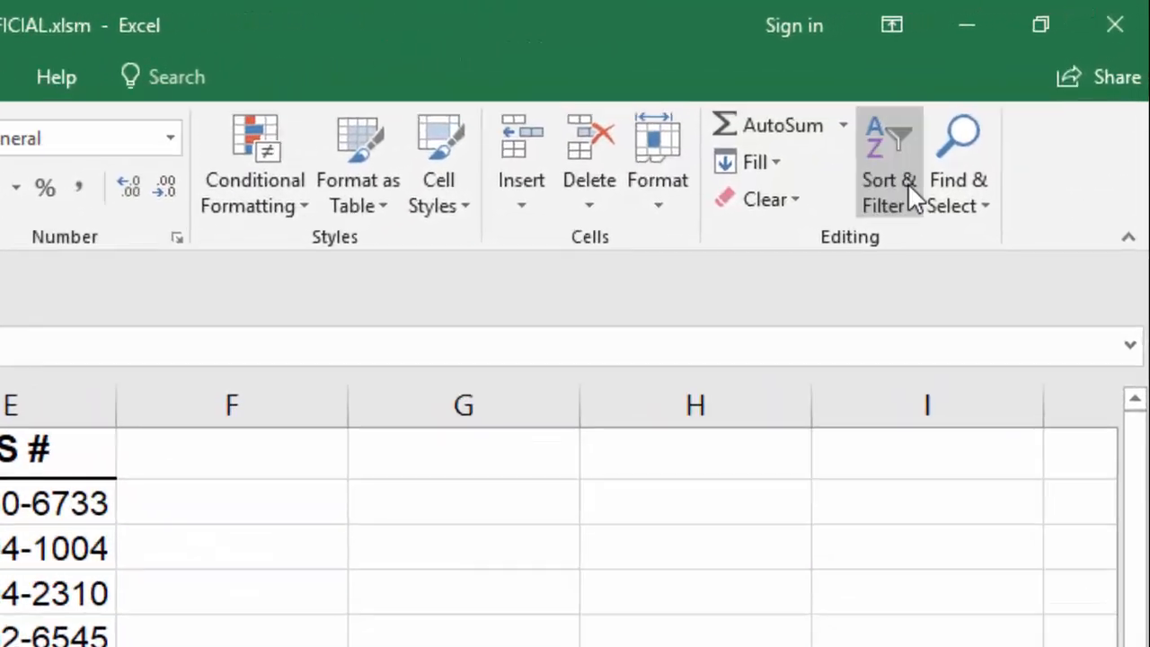
pyautogui.click(775, 163)
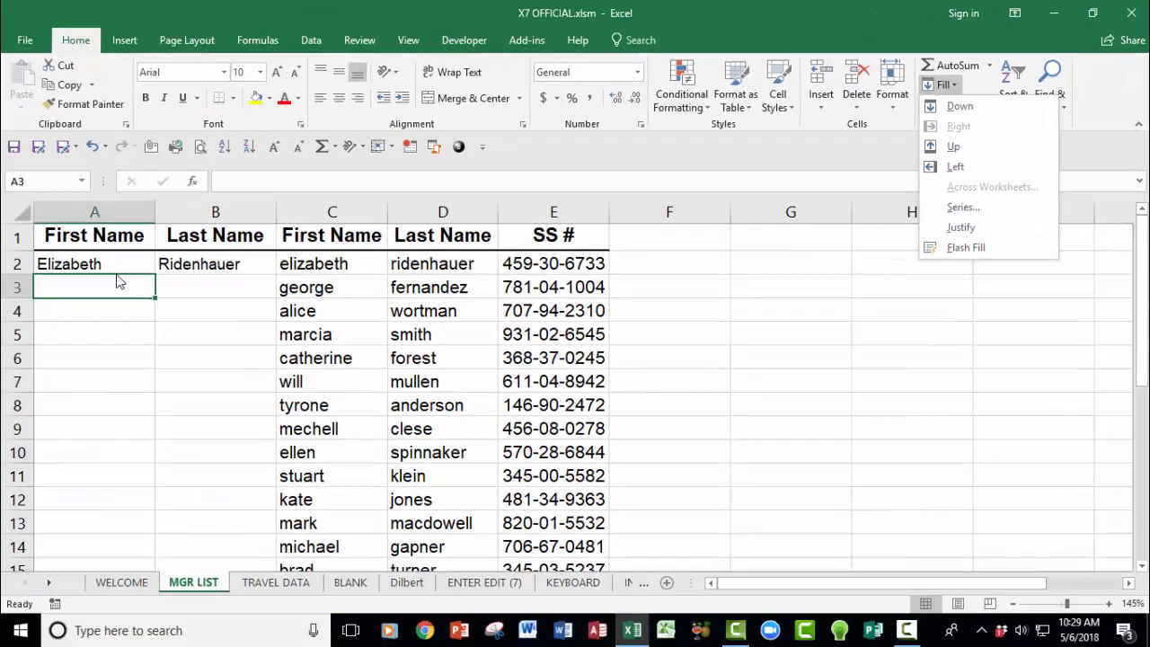
pyautogui.click(110, 284)
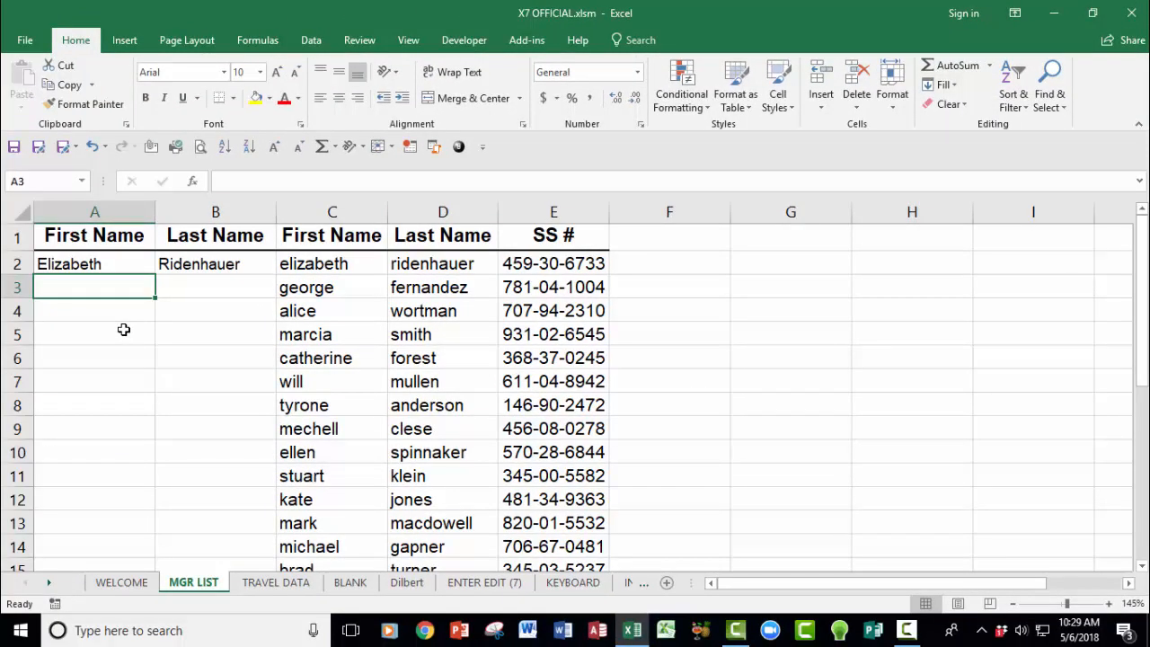
pyautogui.hotkey('ctrl', 'e')
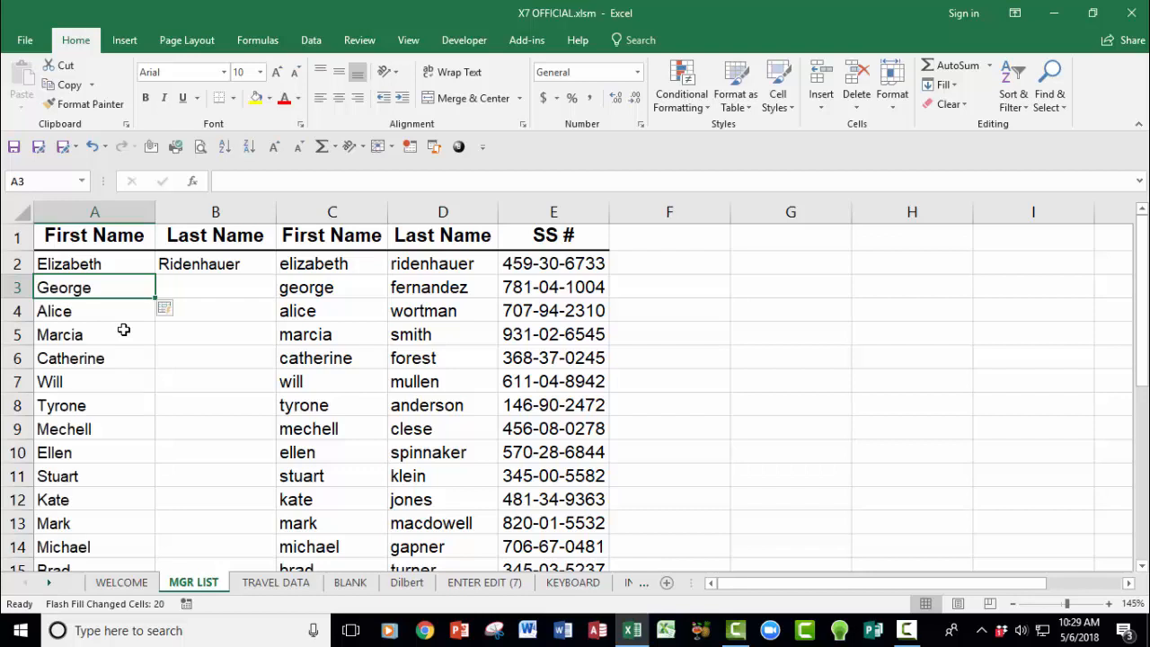
pyautogui.click(164, 288)
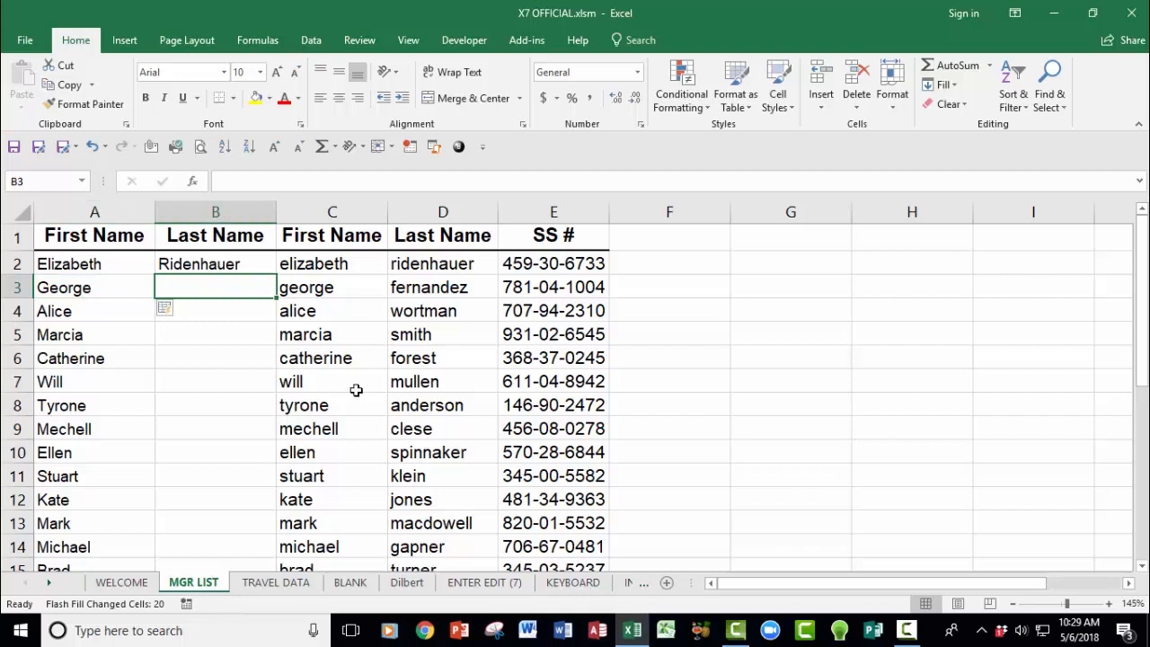
pyautogui.hotkey('ctrl', 'e')
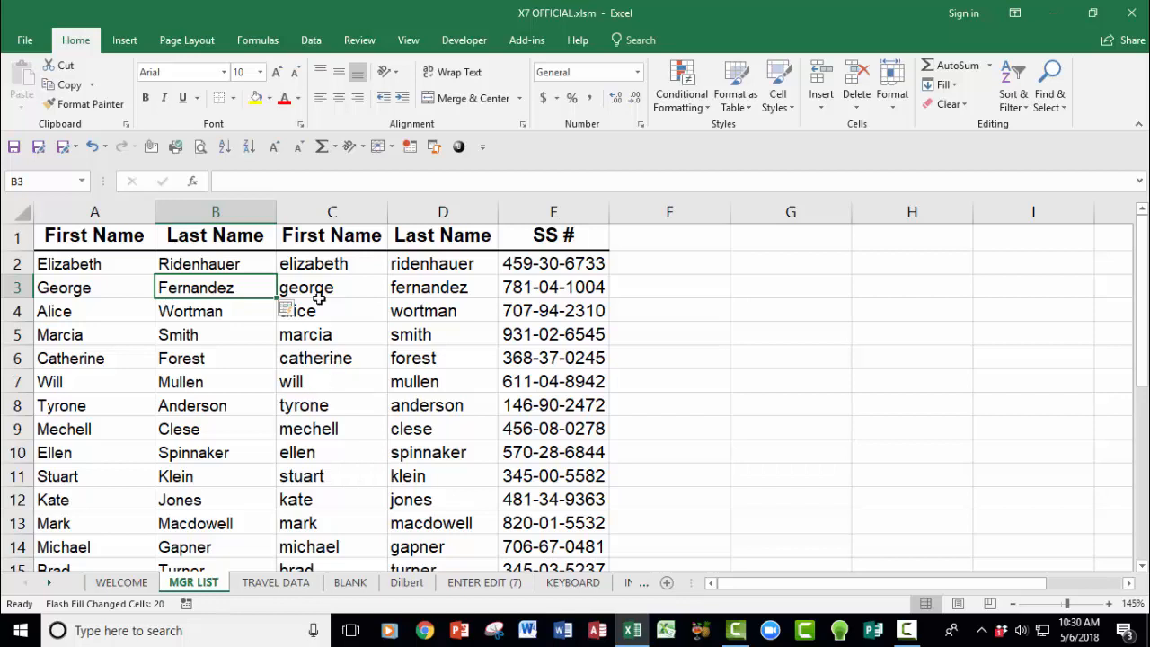
pyautogui.click(315, 214)
# Step: Delete the old lowercase first- and last-name columns C and D
pyautogui.moveTo(387, 223); pyautogui.dragTo(437, 212)
pyautogui.rightClick(414, 213)
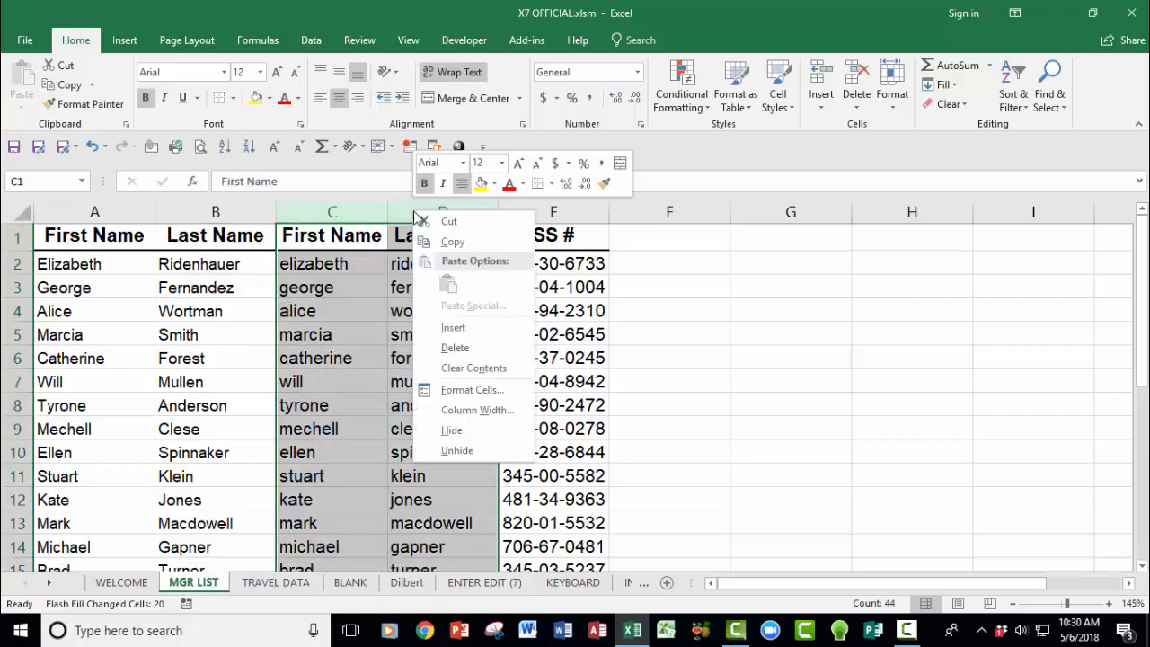
pyautogui.click(452, 352)
pyautogui.click(319, 378)
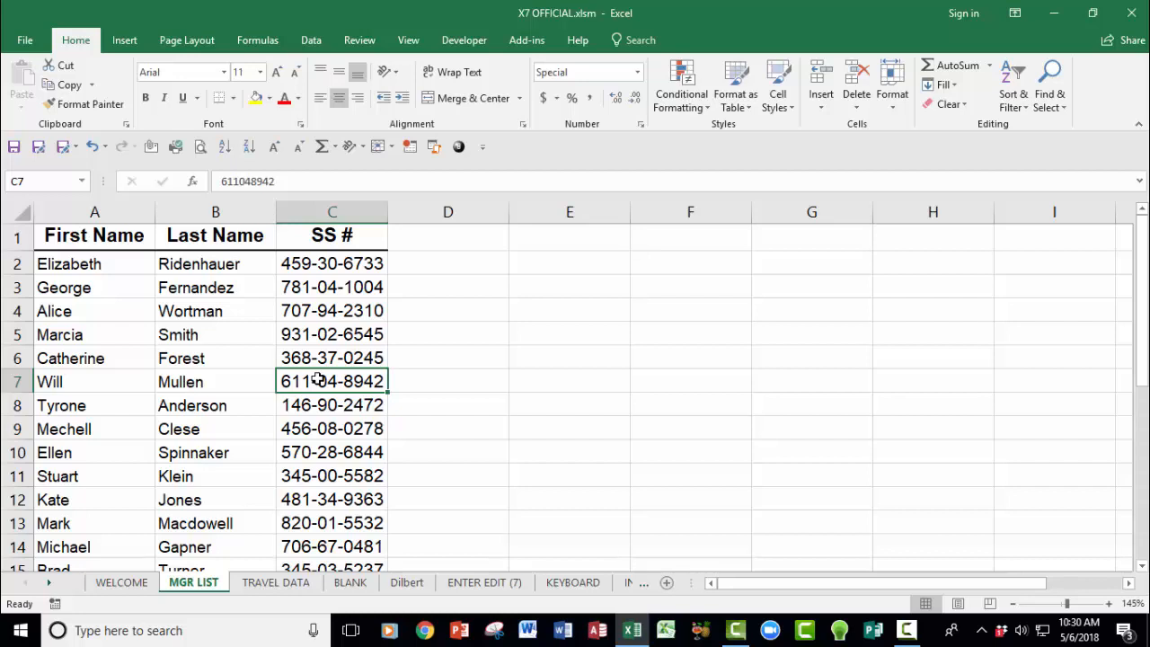
# Step: Insert a blank column before the SS # column
pyautogui.click(335, 214)
pyautogui.rightClick(347, 217)
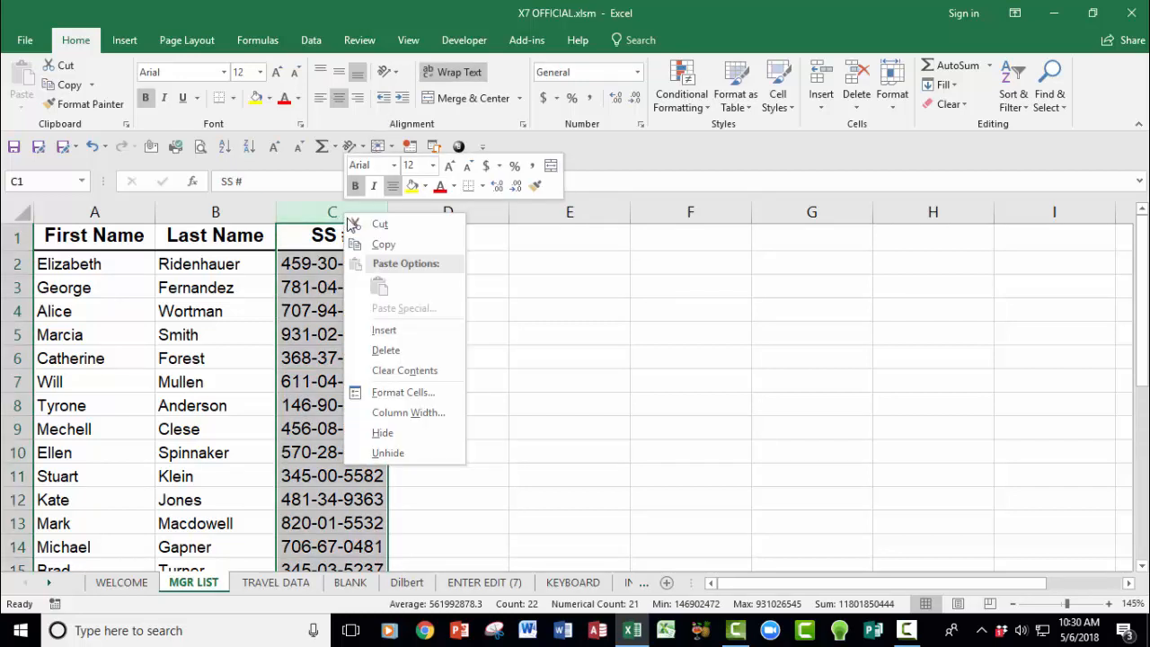
pyautogui.click(395, 331)
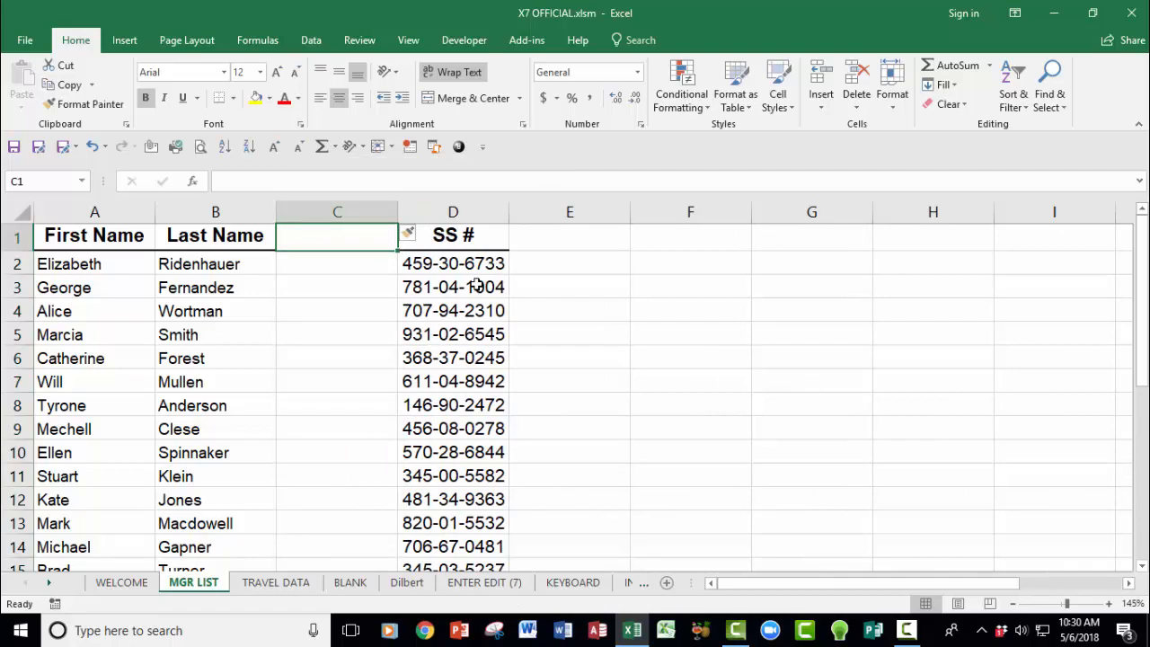
# Step: Head the new column C 'Last 4'
pyautogui.write('L')
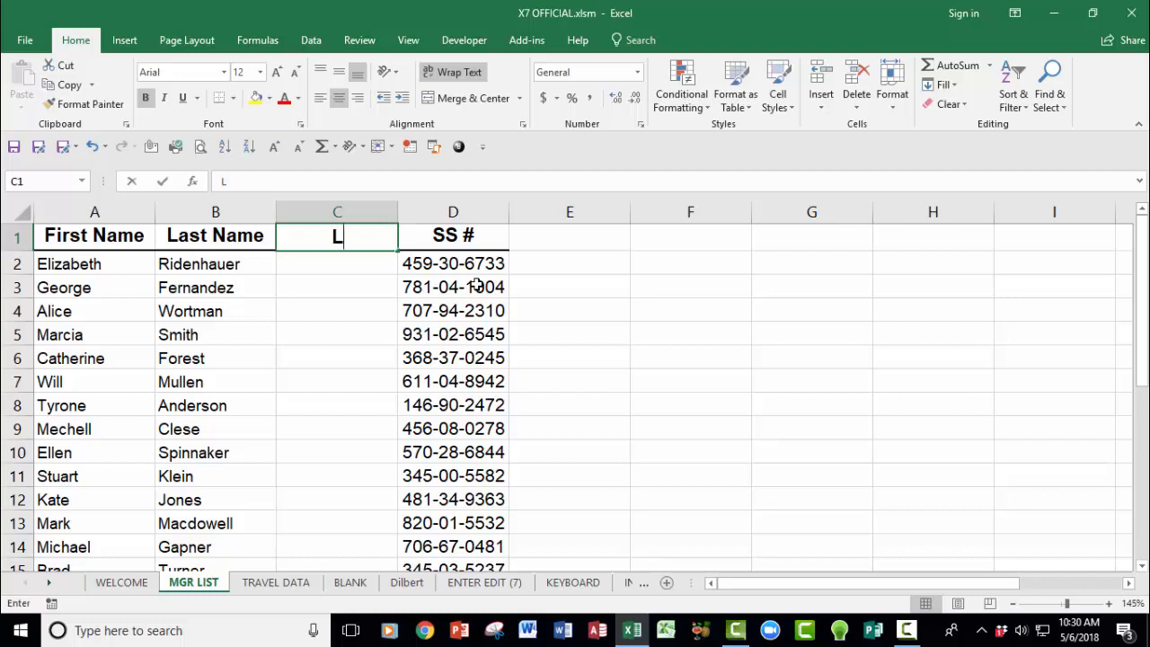
pyautogui.write('ast 4')
pyautogui.press('Return')
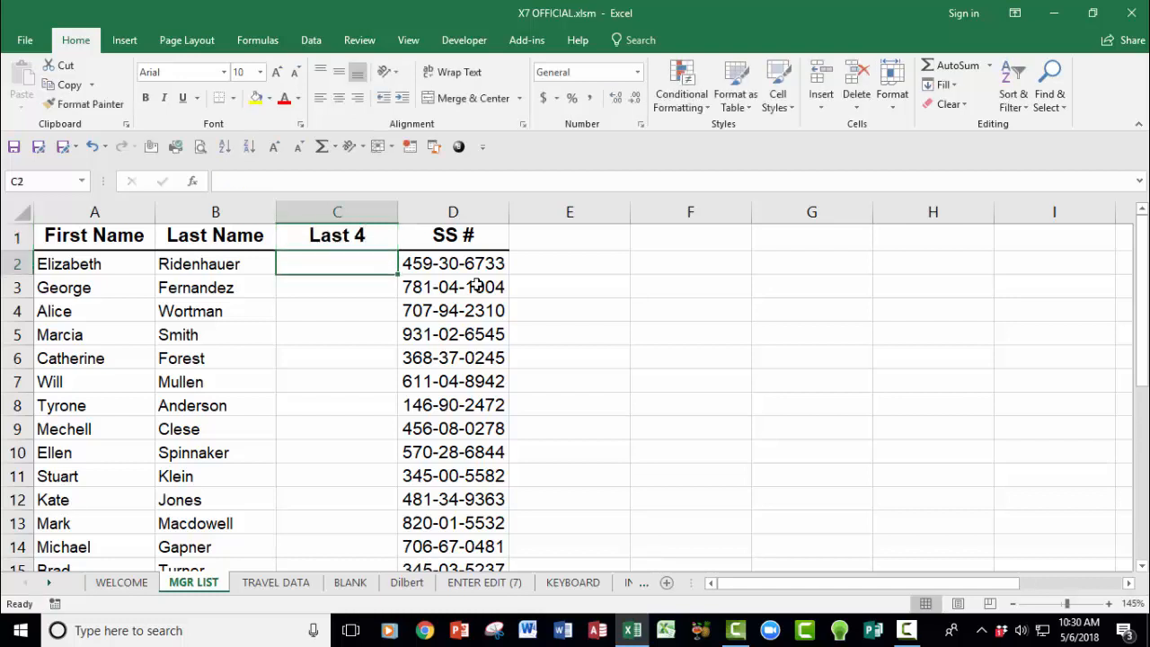
pyautogui.write('"')
pyautogui.press('BackSpace')
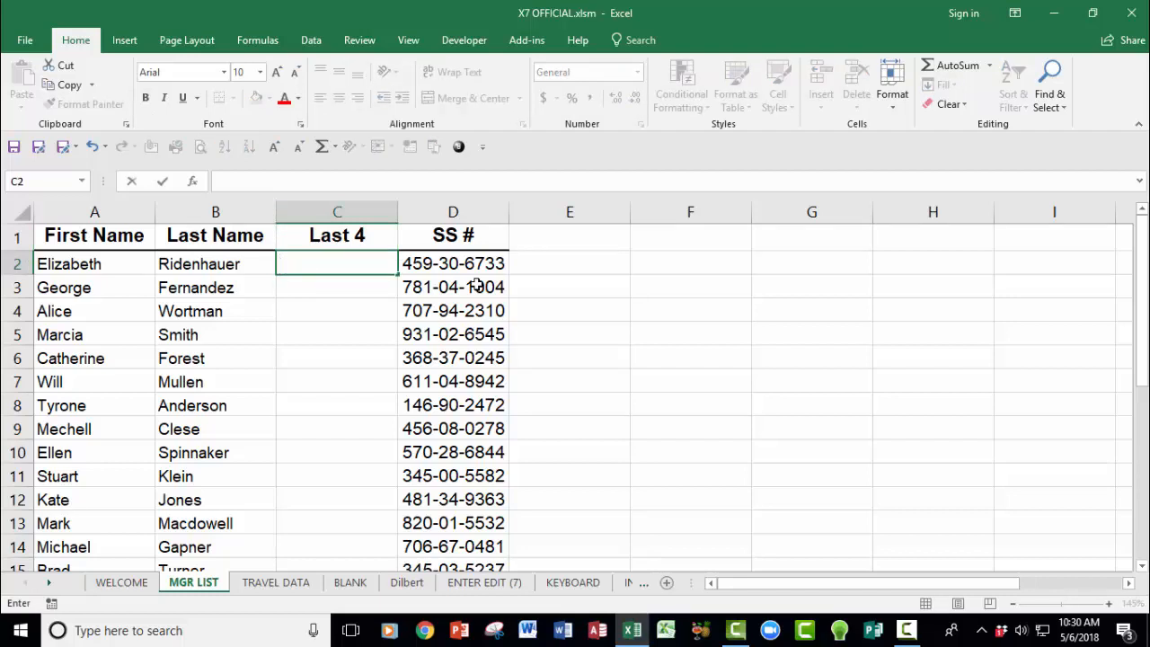
# Step: Enter =CONCATENATE("XXX-XX-",RIGHT(D2,4)) in C2, accepting Excel's correction, and widen column C
pyautogui.write('=con')
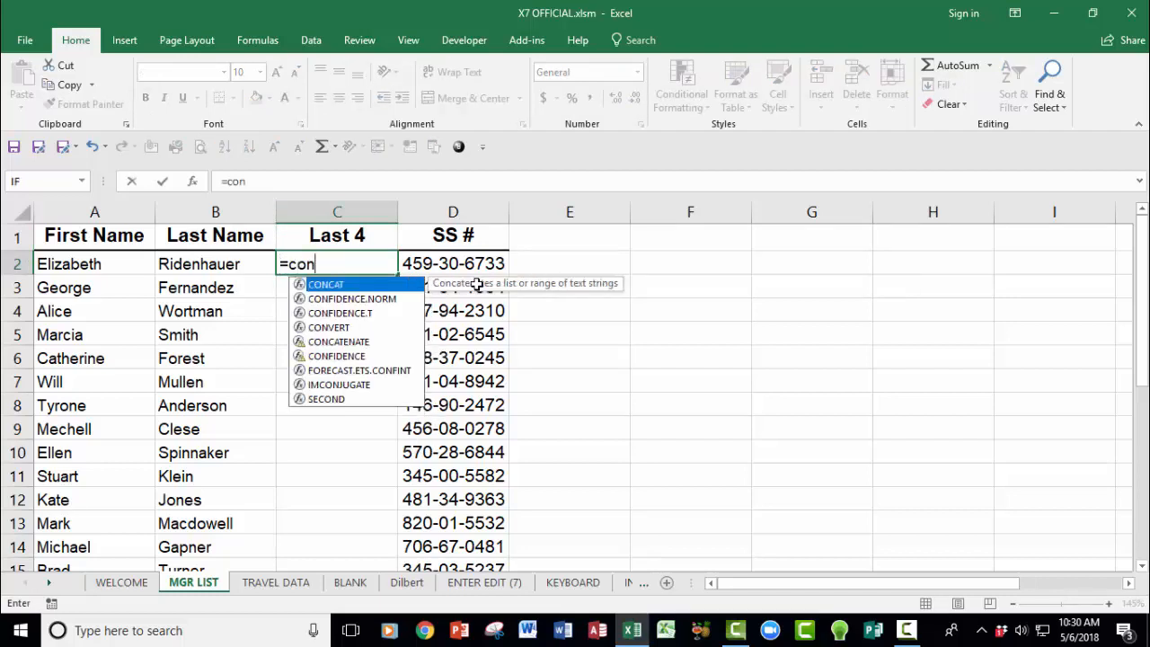
pyautogui.doubleClick(357, 342)
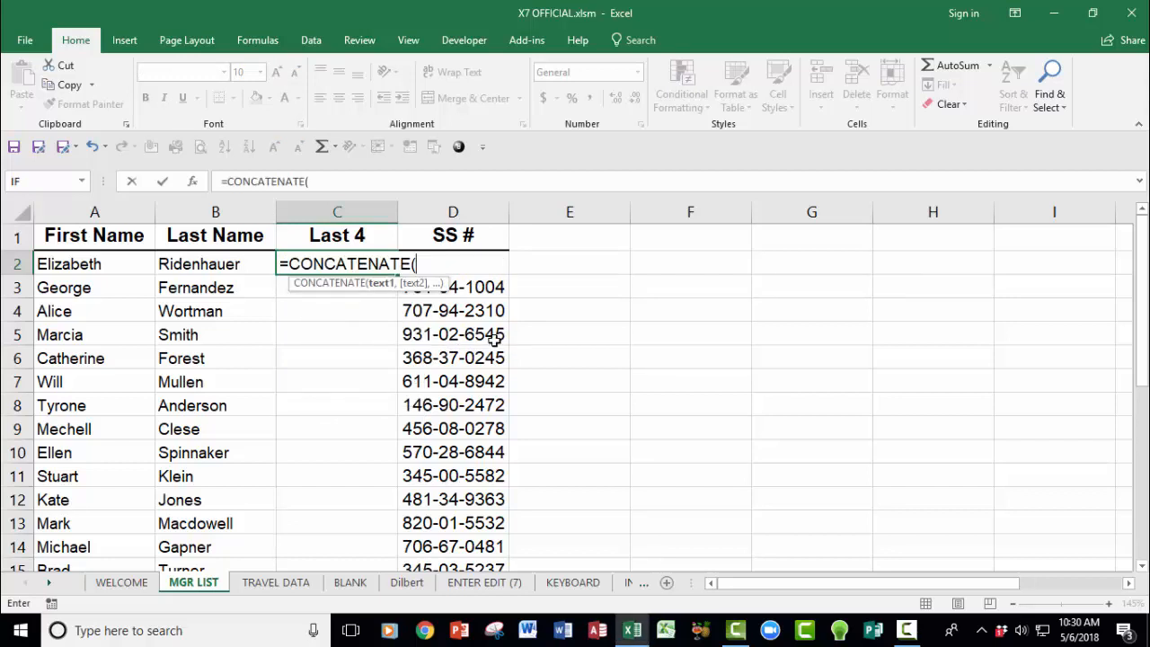
pyautogui.write('"XXX-XX')
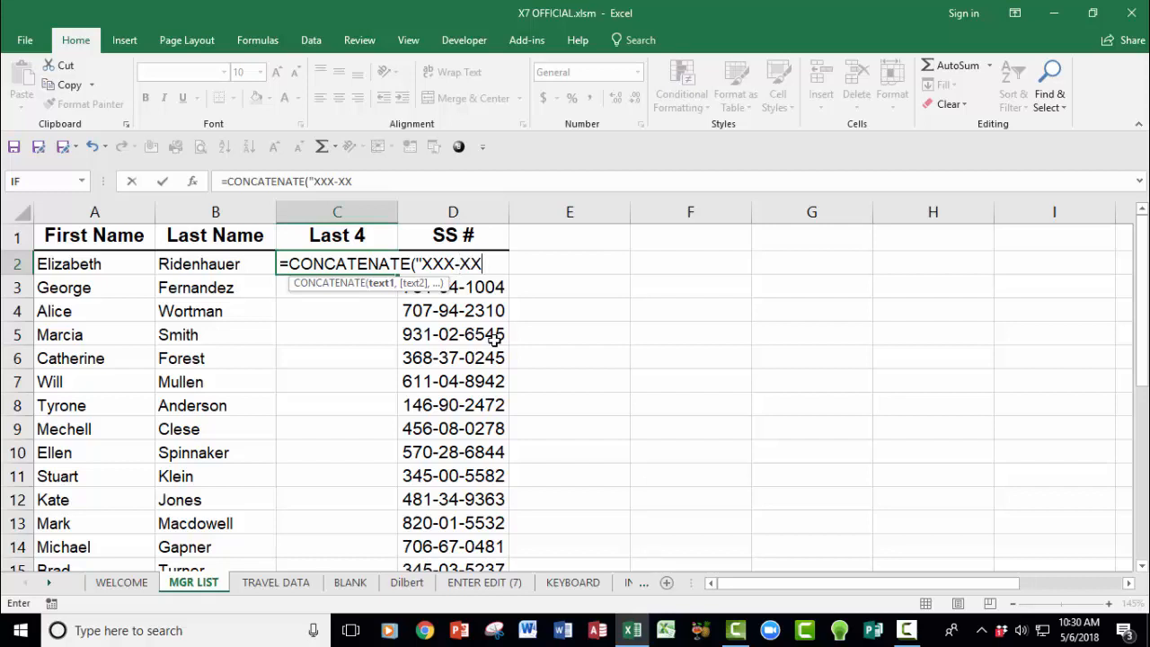
pyautogui.write('-",right(')
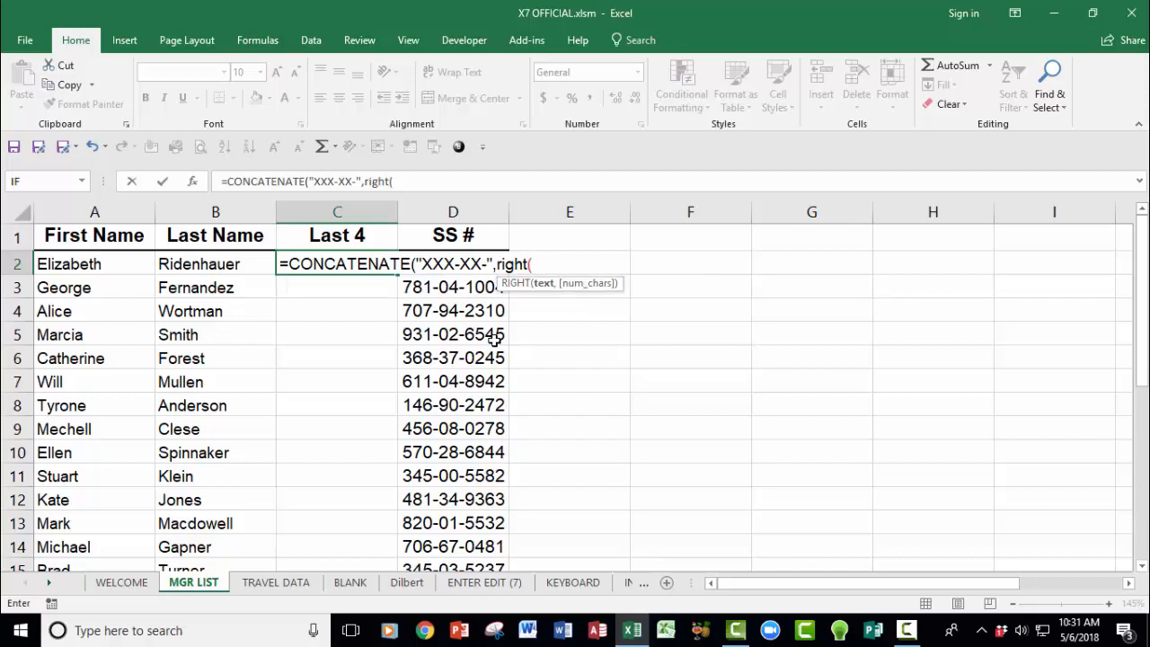
pyautogui.write('d2,')
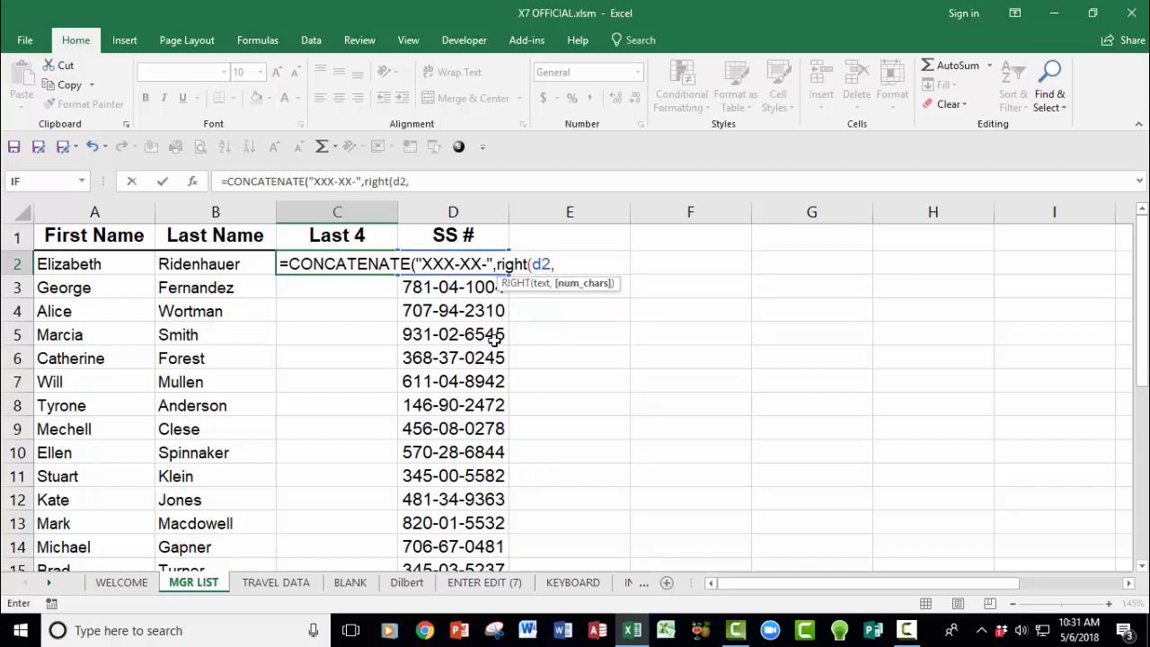
pyautogui.write('4)')
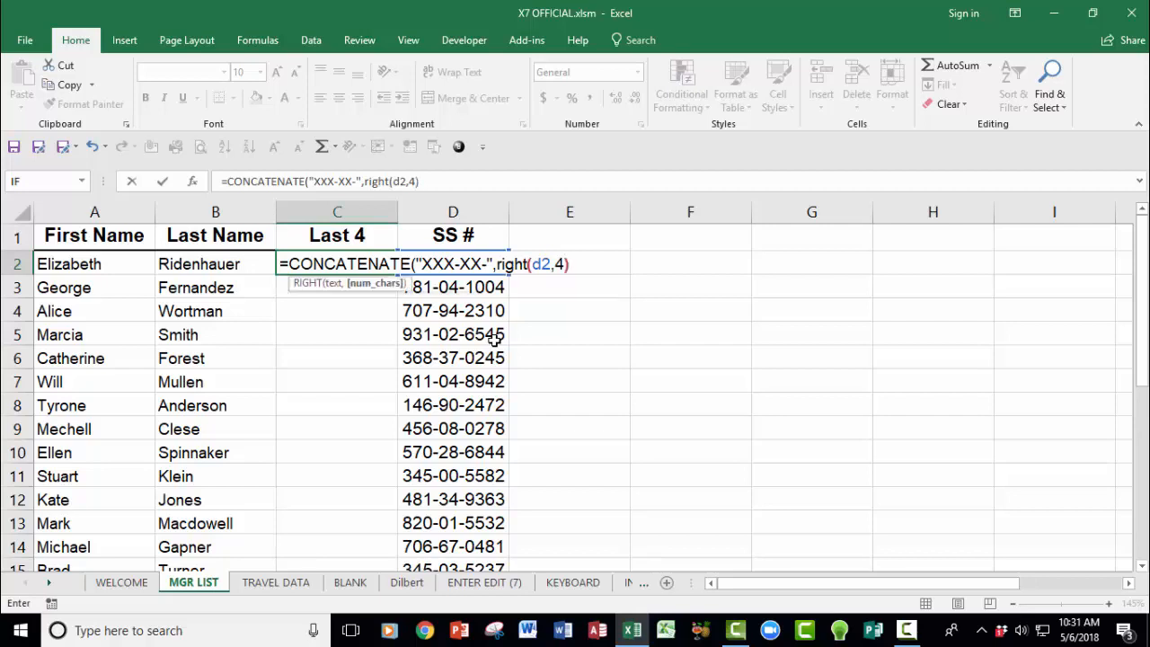
pyautogui.press('Return')
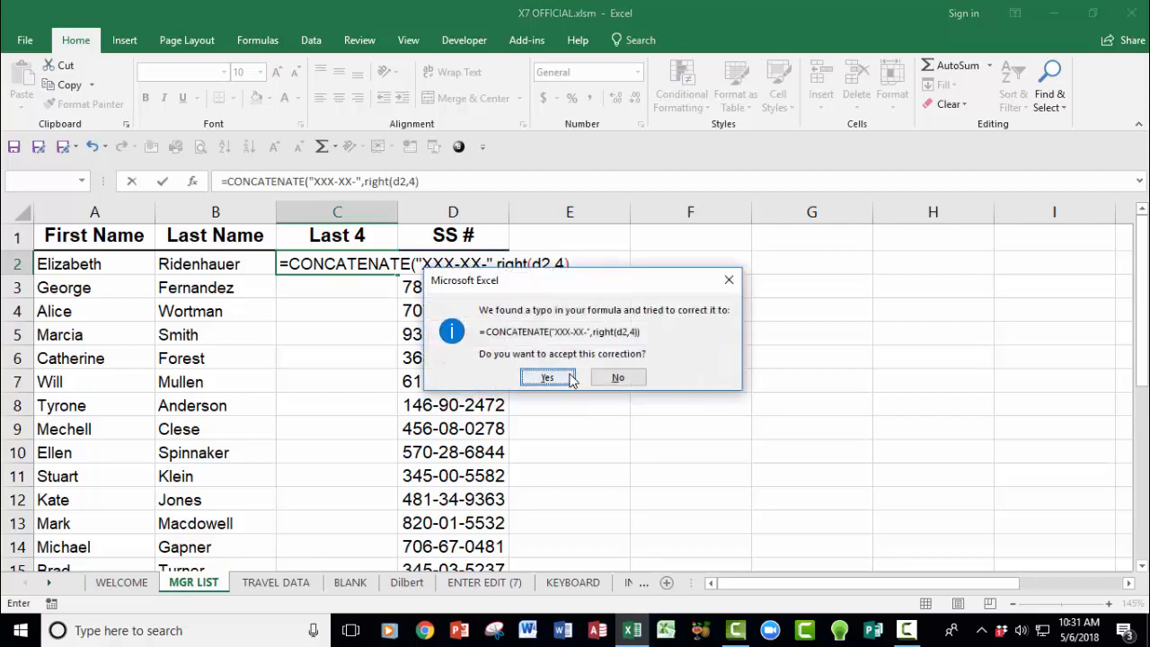
pyautogui.click(547, 378)
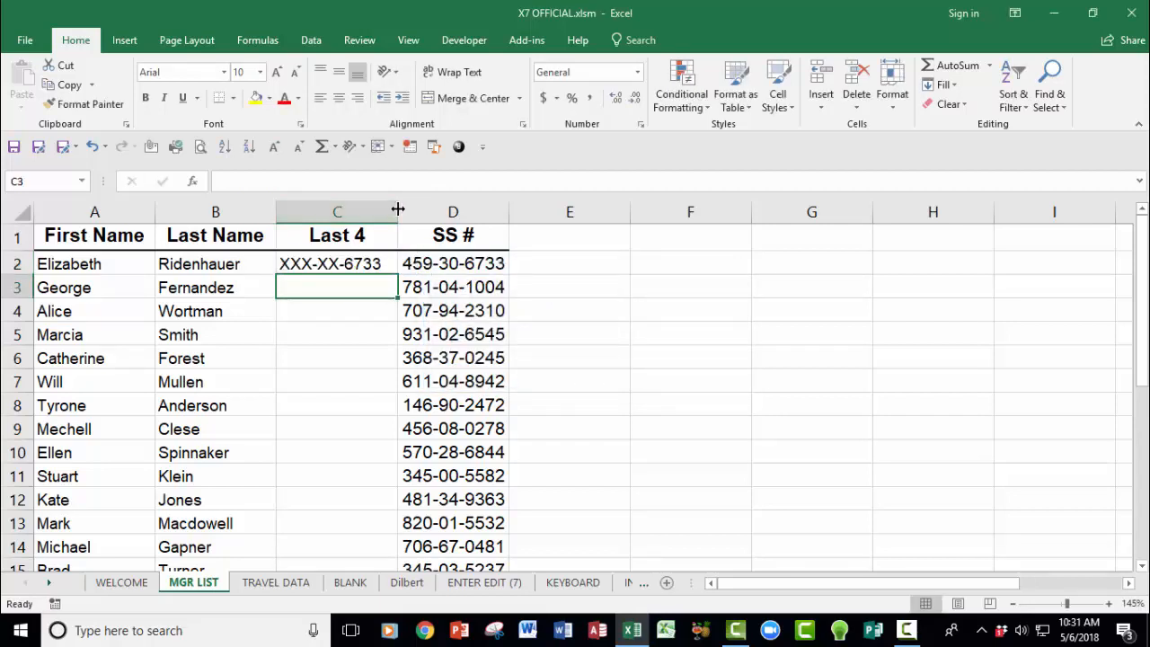
pyautogui.moveTo(399, 209); pyautogui.dragTo(409, 209)
# Step: Centre the masked value in C2 and copy its formula down column C
pyautogui.press('Up')
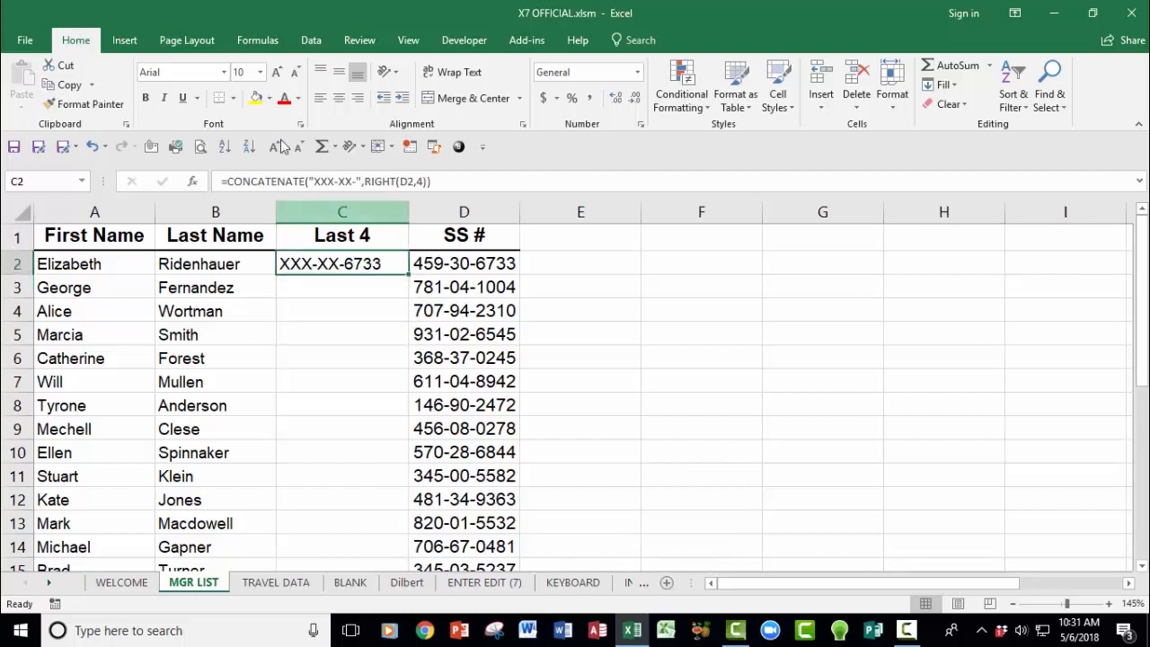
pyautogui.click(339, 97)
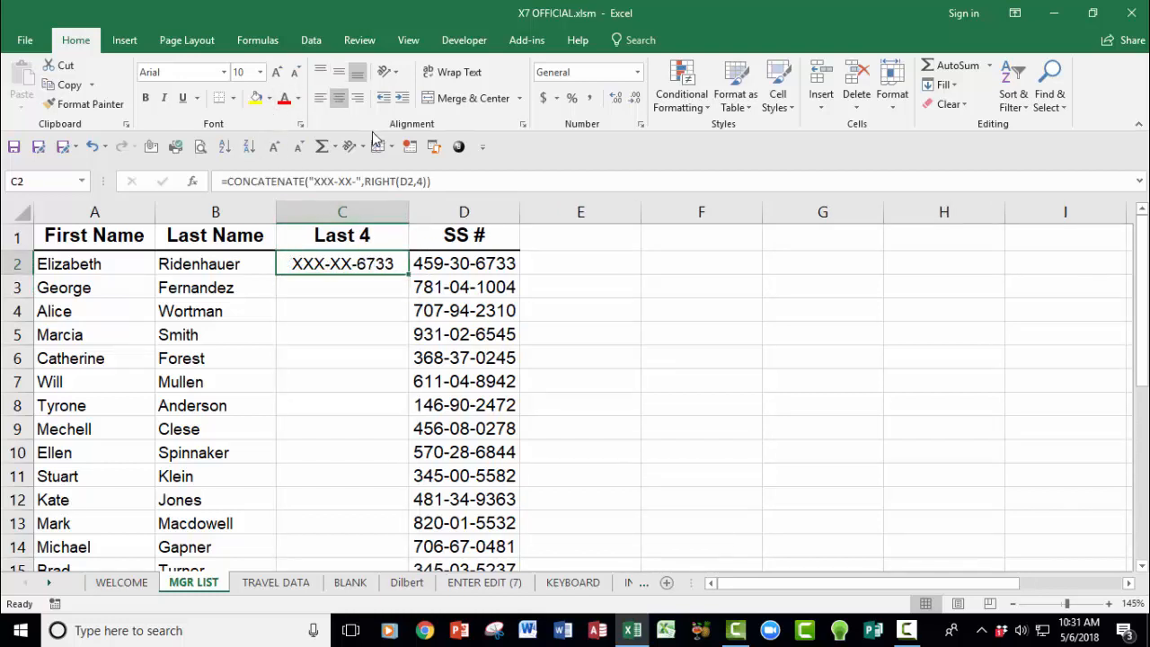
pyautogui.doubleClick(409, 275)
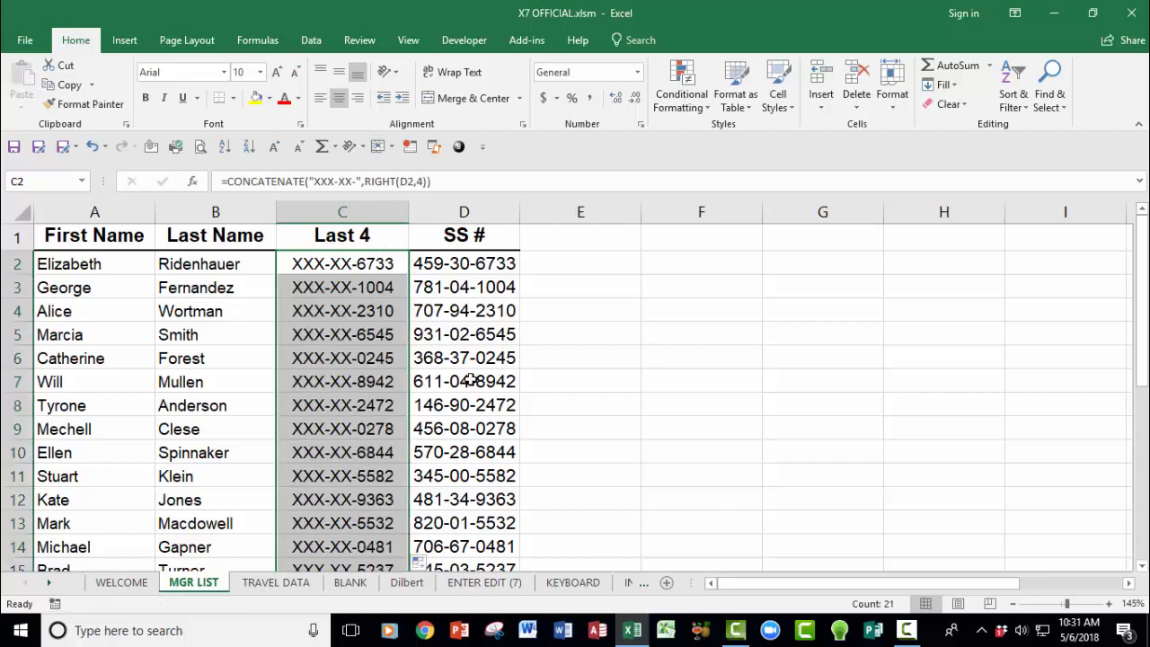
# Step: Review the CONCATENATE arguments in C2's formula and leave it unchanged
pyautogui.doubleClick(311, 261)
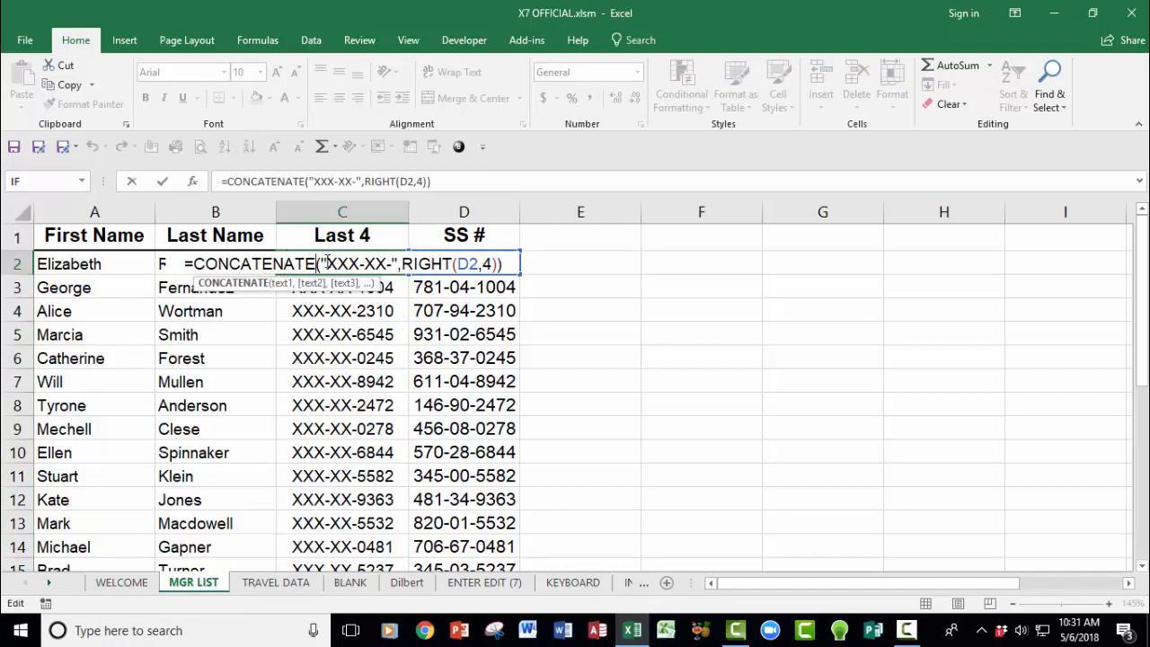
pyautogui.click(325, 267)
pyautogui.click(286, 283)
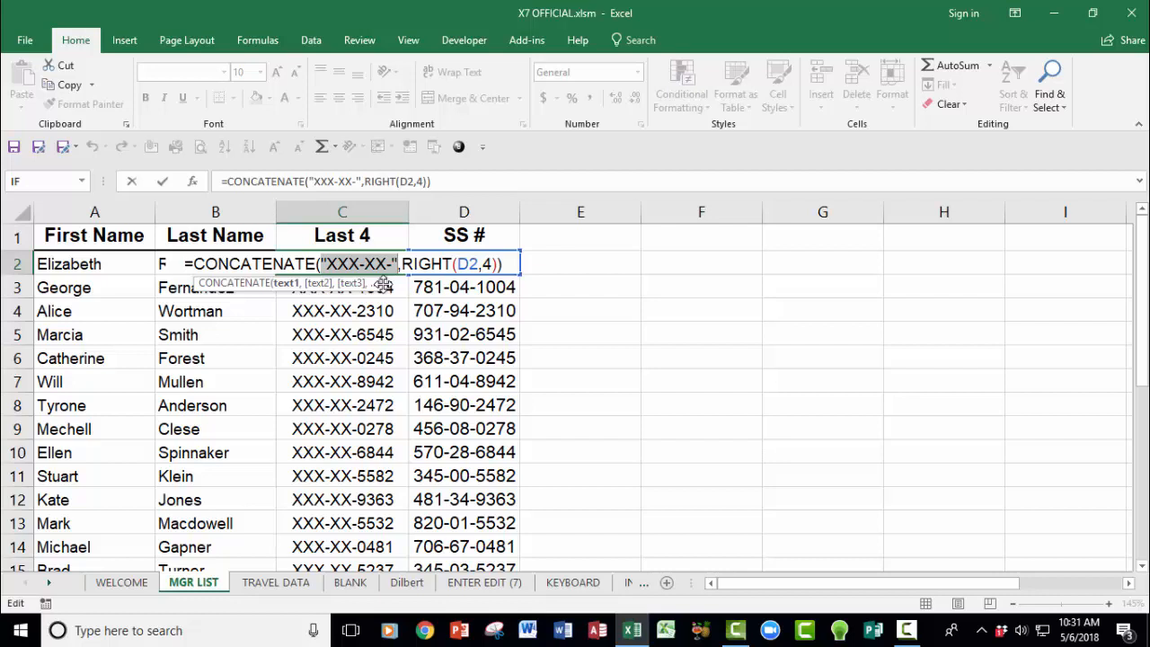
pyautogui.click(316, 283)
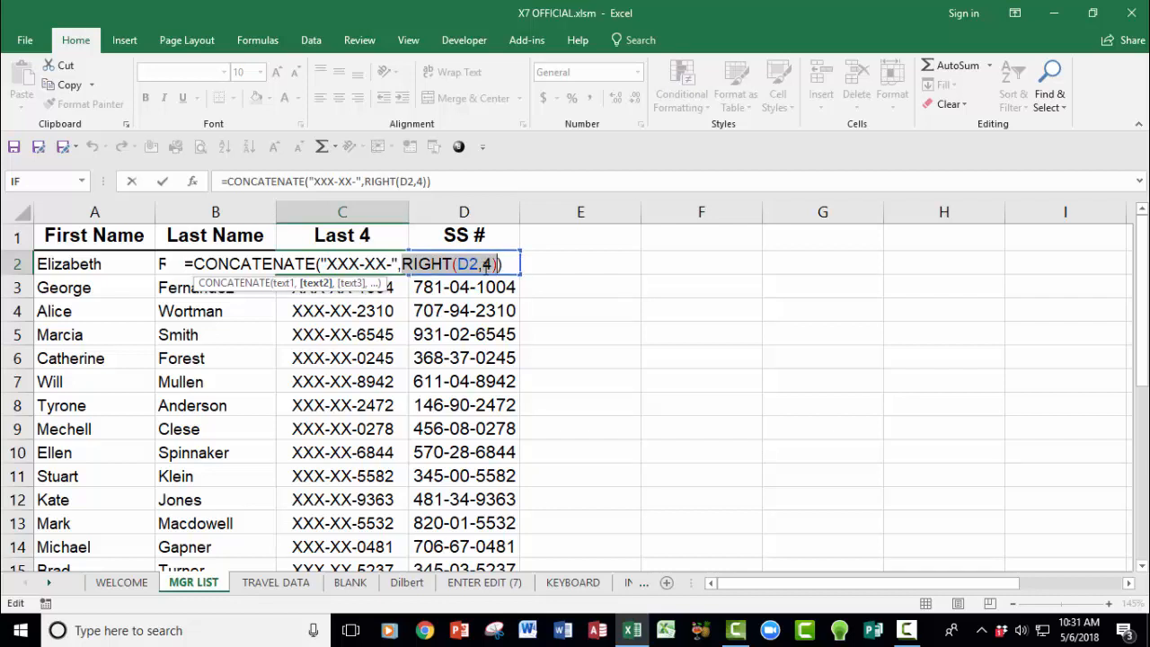
pyautogui.click(460, 264)
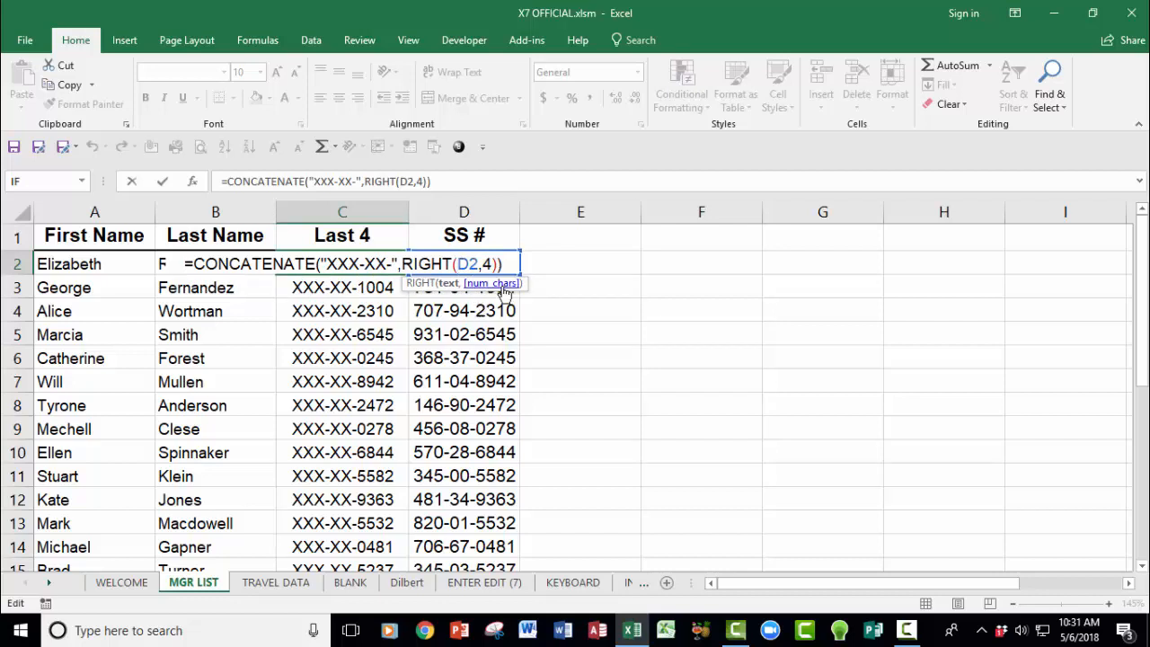
pyautogui.press('Return')
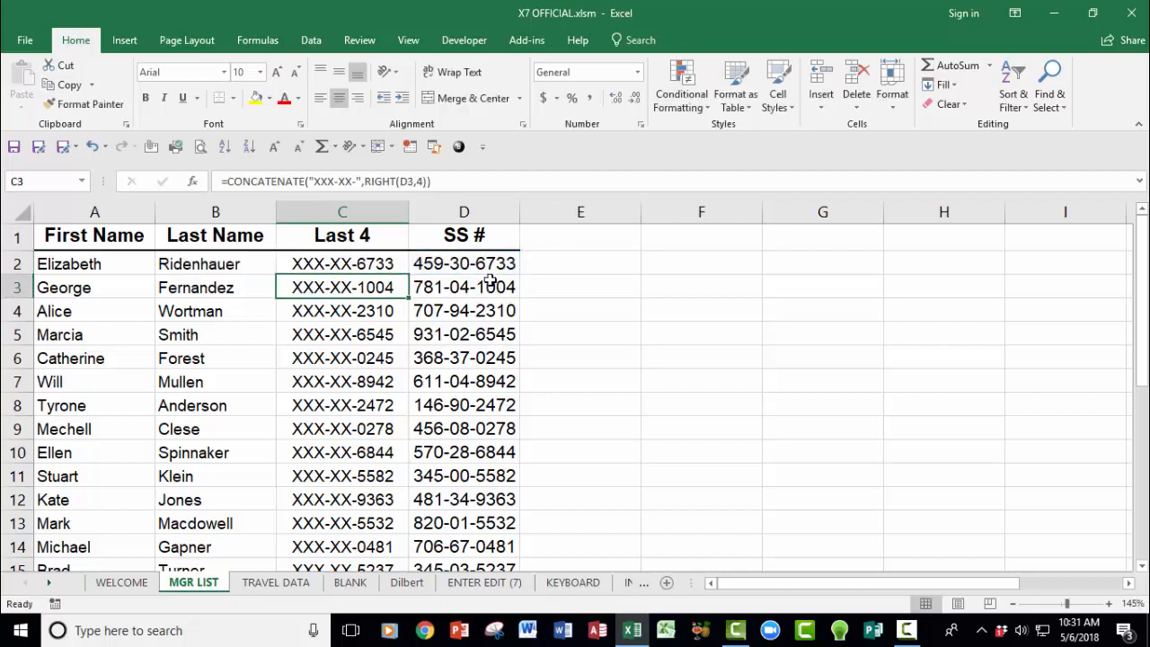
# Step: Replace formula column C with a new blank column headed 'Last 4 SS#'
pyautogui.click(349, 209)
pyautogui.rightClick(349, 208)
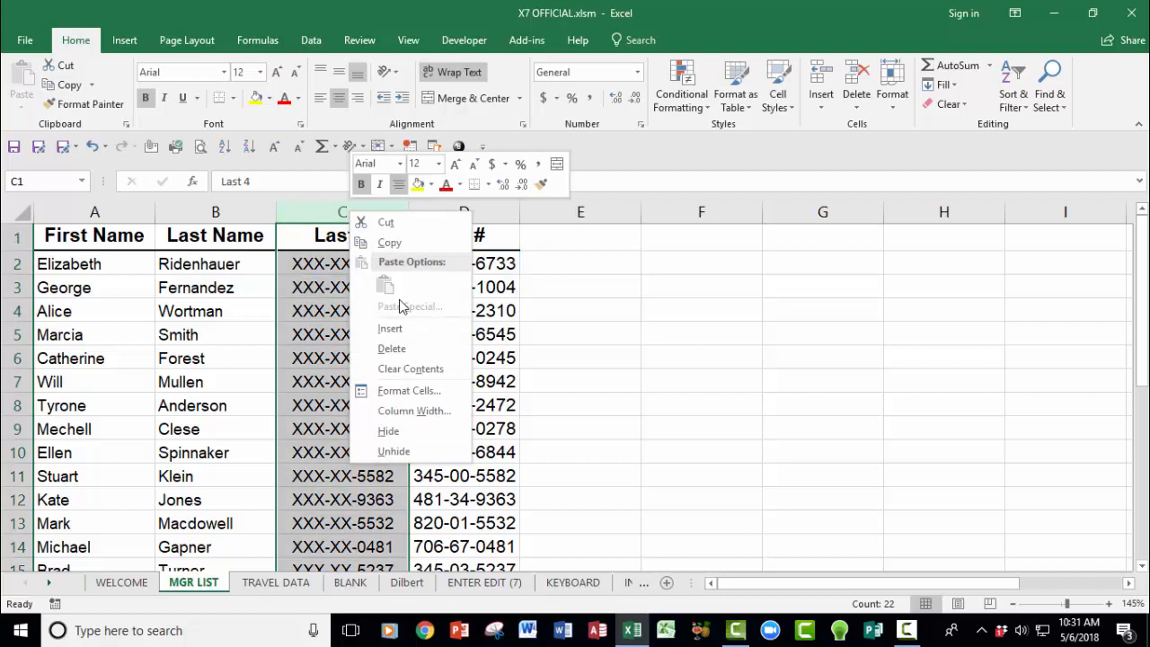
pyautogui.click(409, 347)
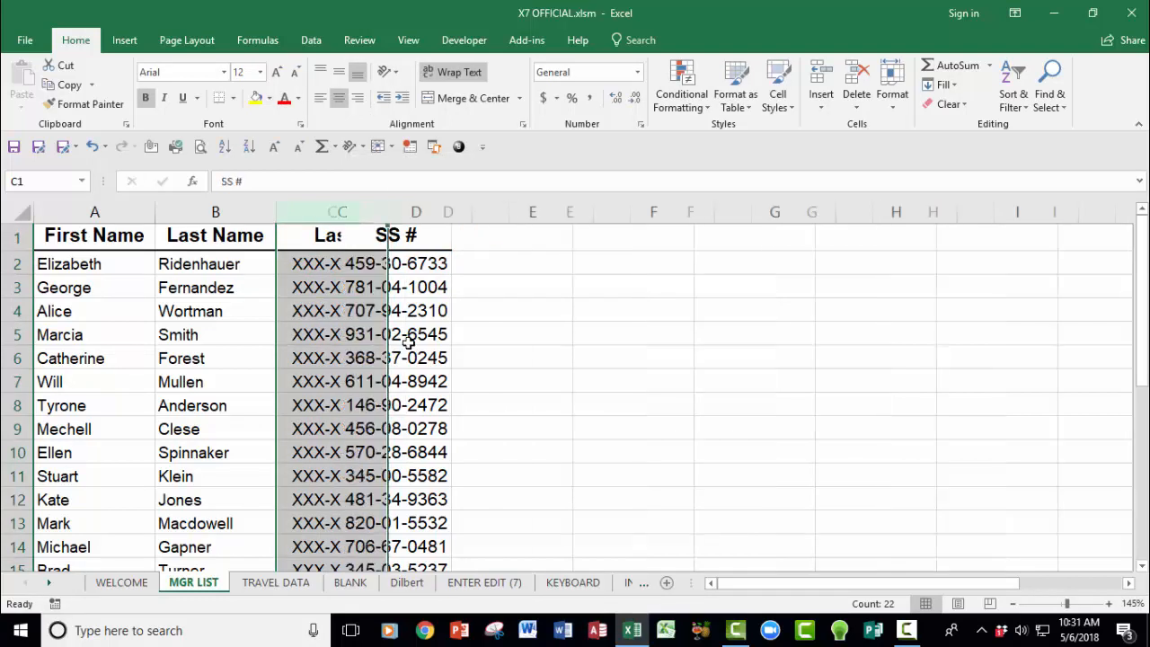
pyautogui.rightClick(333, 212)
pyautogui.click(378, 330)
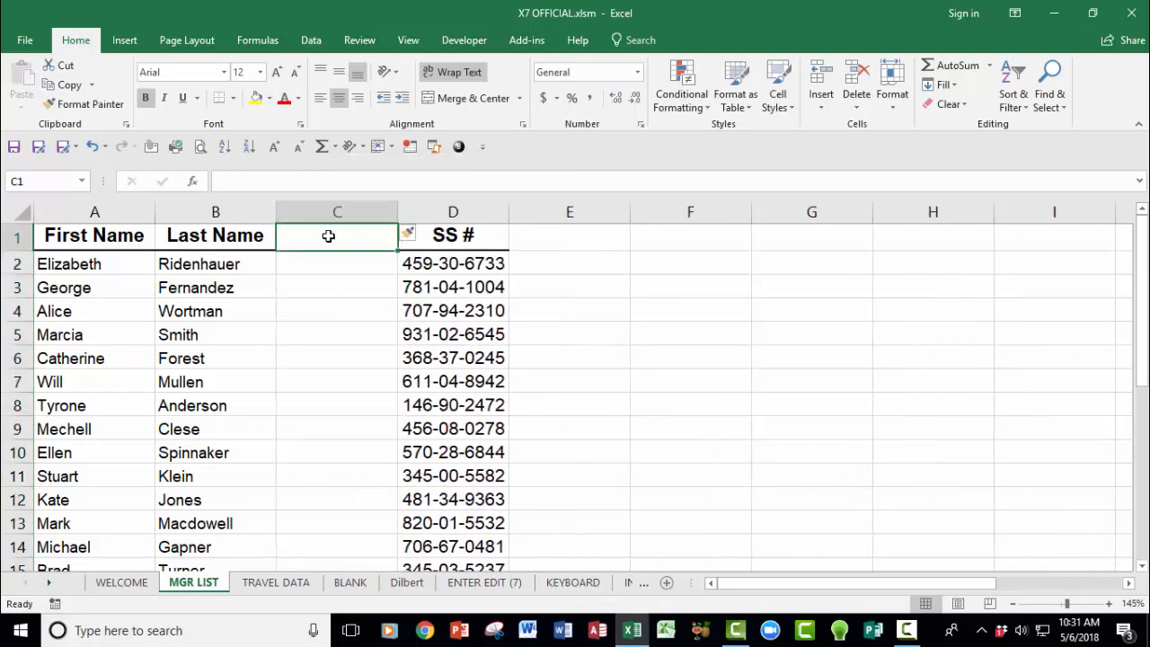
pyautogui.write('Last')
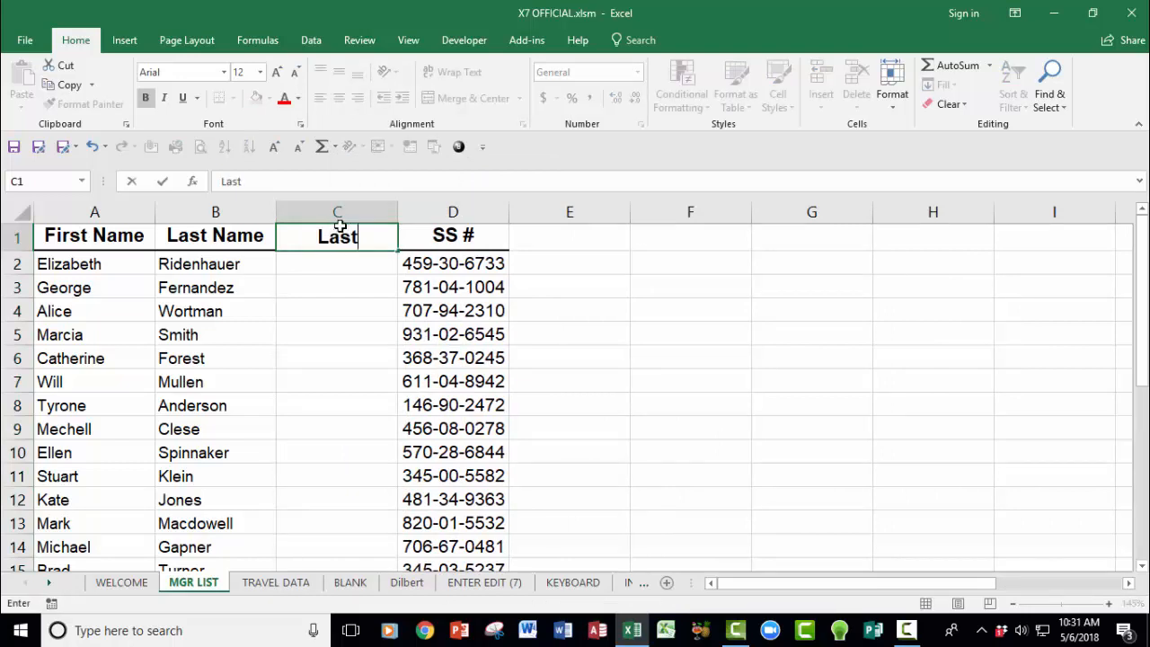
pyautogui.write(' 4 SS')
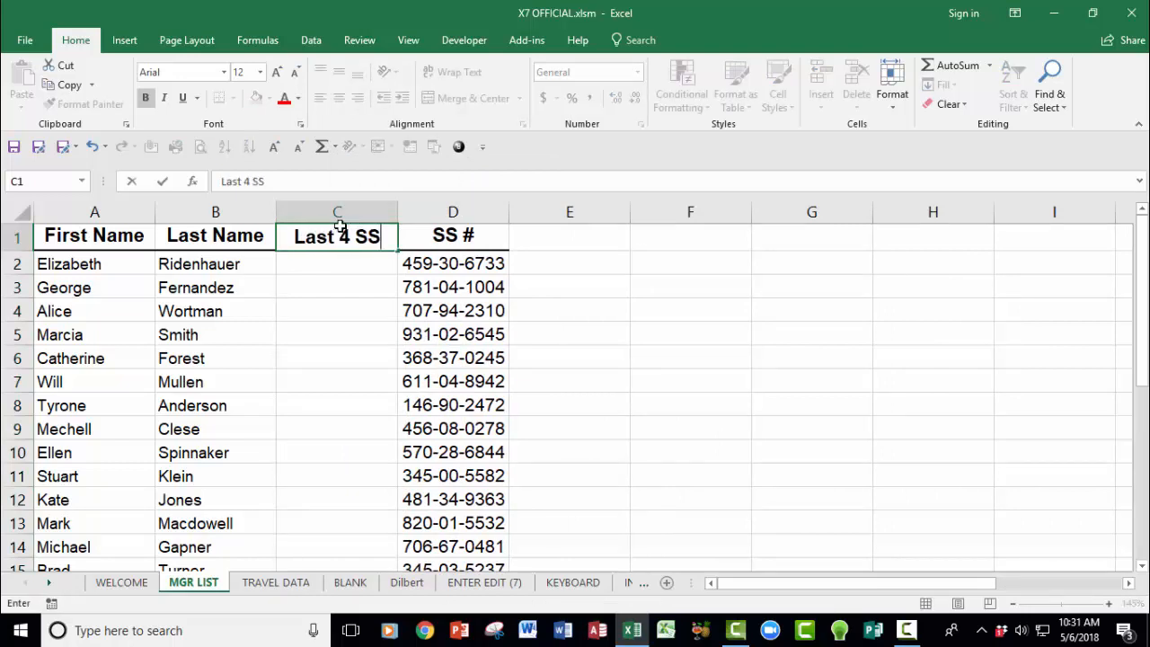
pyautogui.write('#')
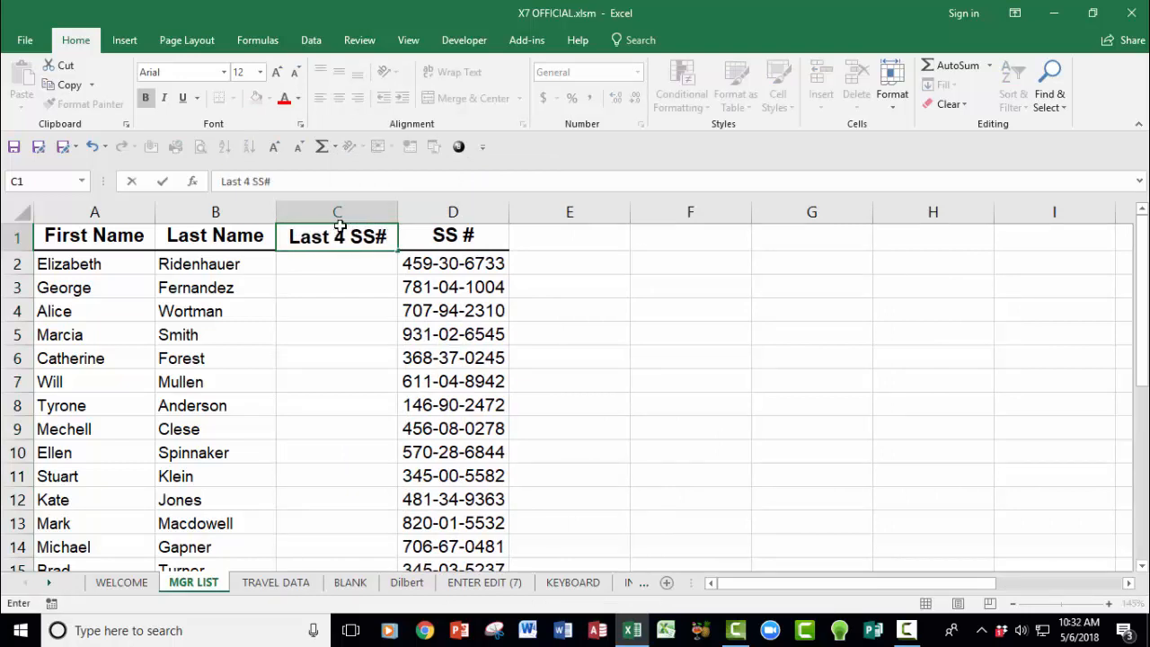
pyautogui.click(342, 264)
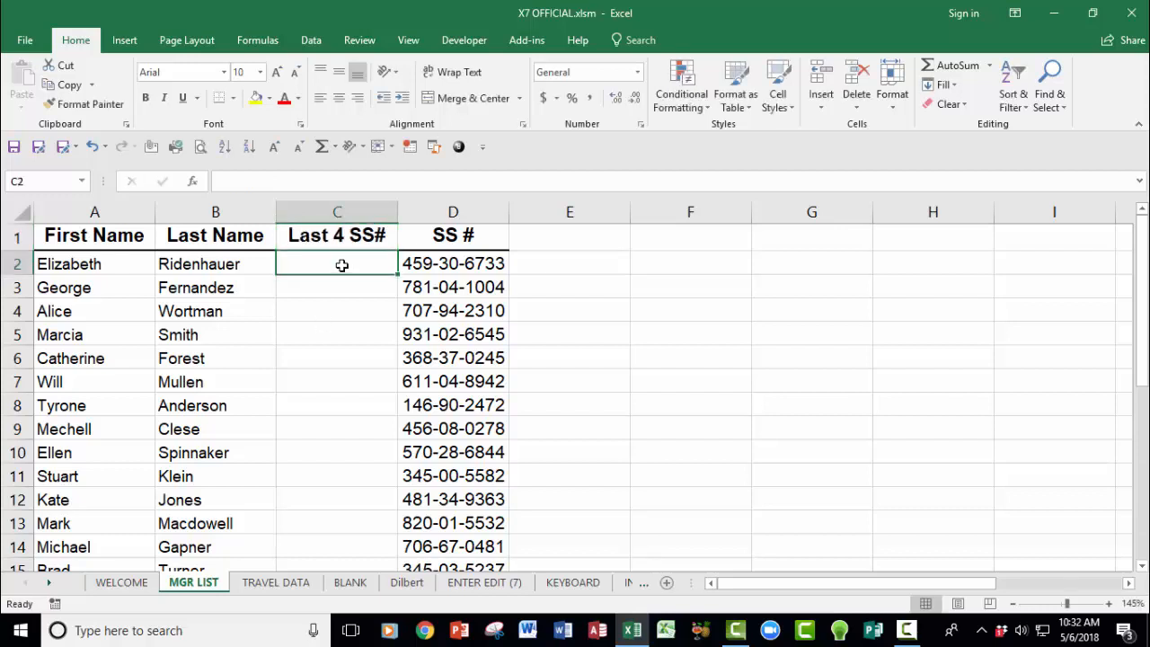
# Step: Enter a centred masked example of the first SS# in C2 and Flash Fill the rest
pyautogui.write('XXX')
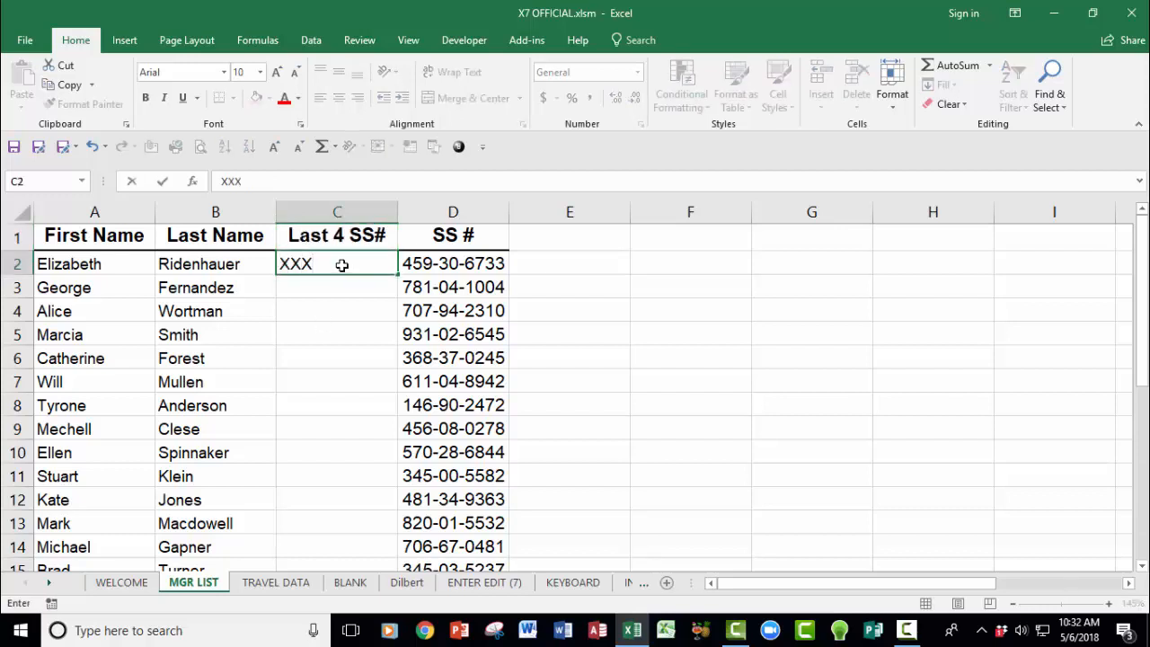
pyautogui.write('-XX-6733')
pyautogui.press('Return')
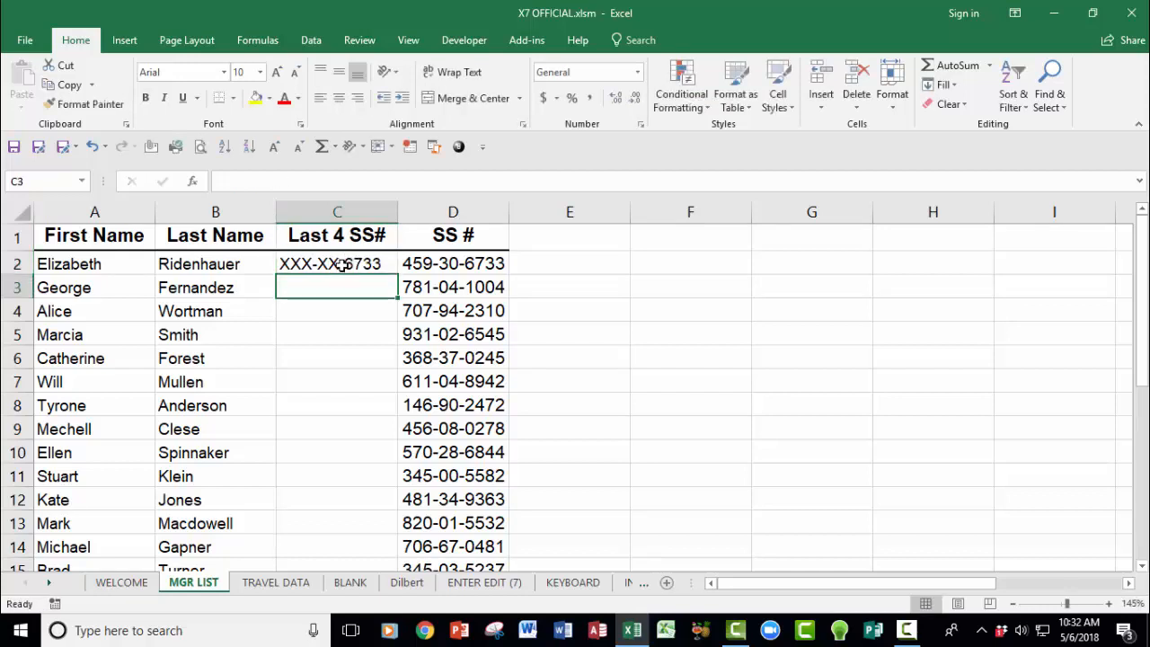
pyautogui.click(341, 264)
pyautogui.click(339, 97)
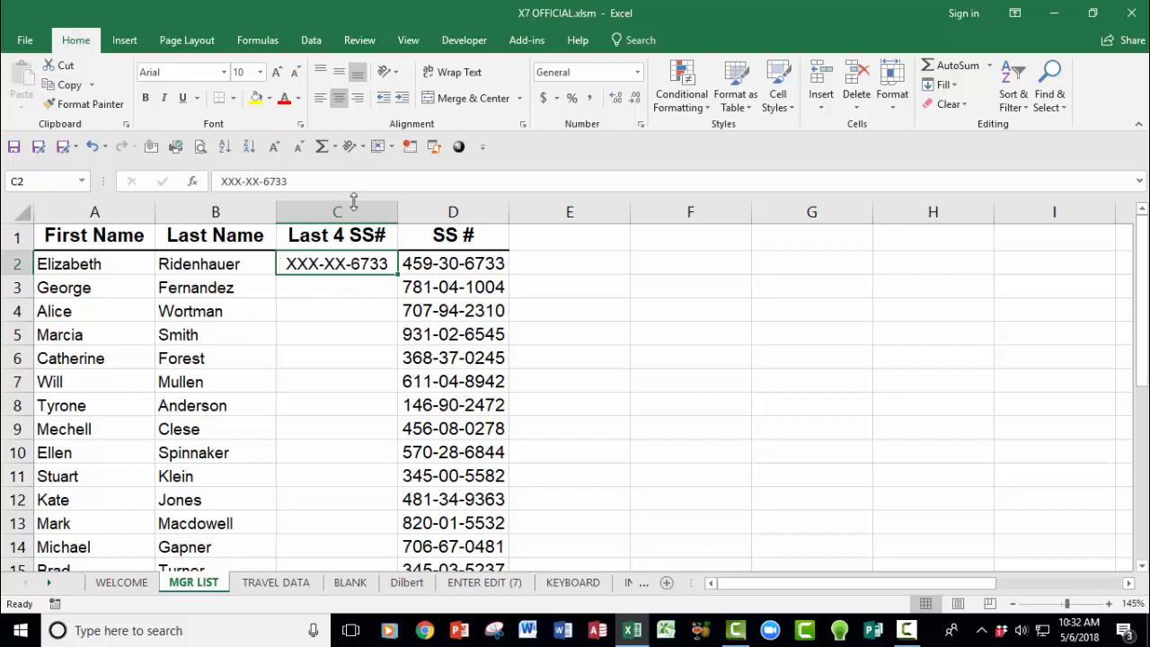
pyautogui.click(342, 285)
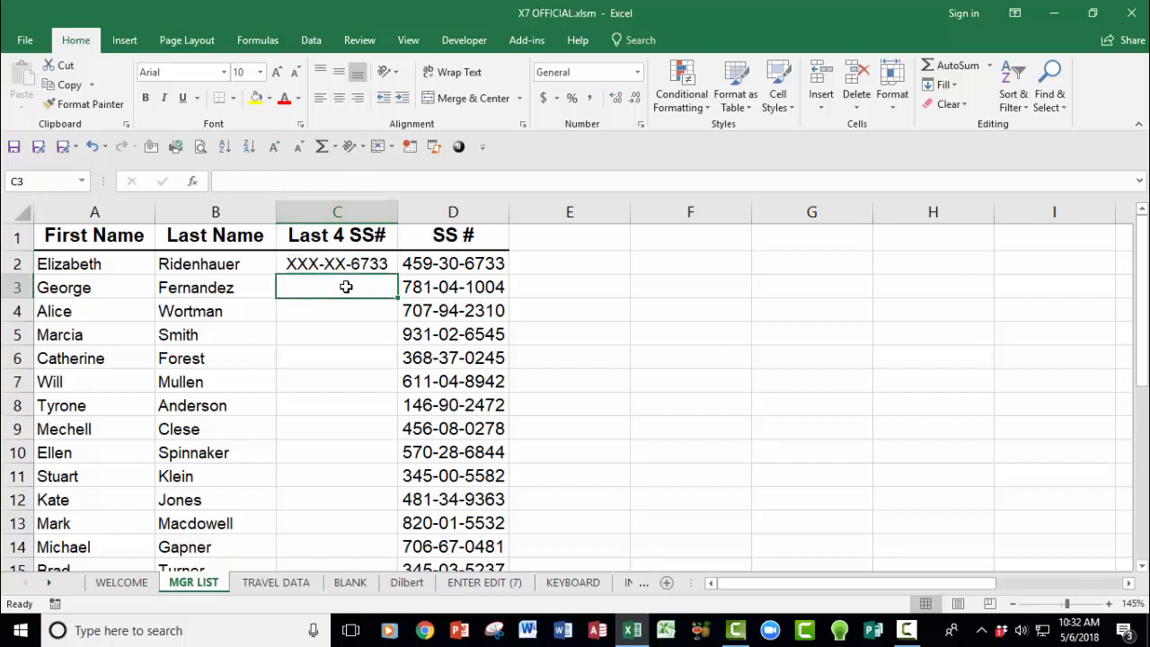
pyautogui.hotkey('ctrl', 'e')
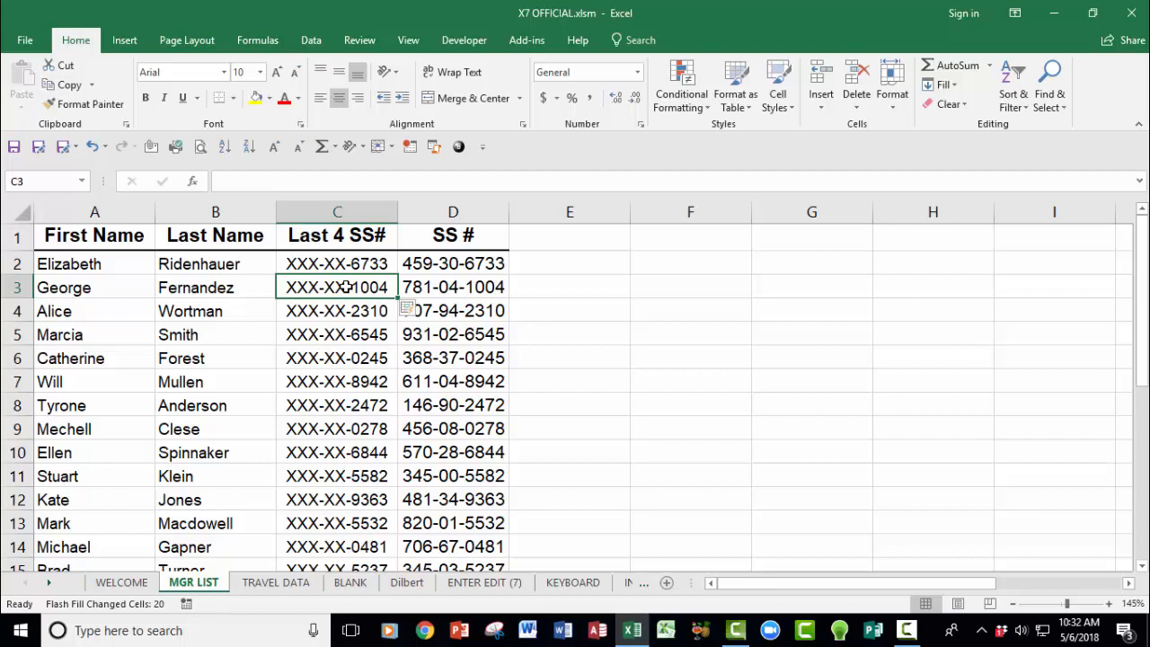
# Step: Insert a widened column A headed 'Full Name', formatted like the First Name heading
pyautogui.click(116, 212)
pyautogui.rightClick(117, 214)
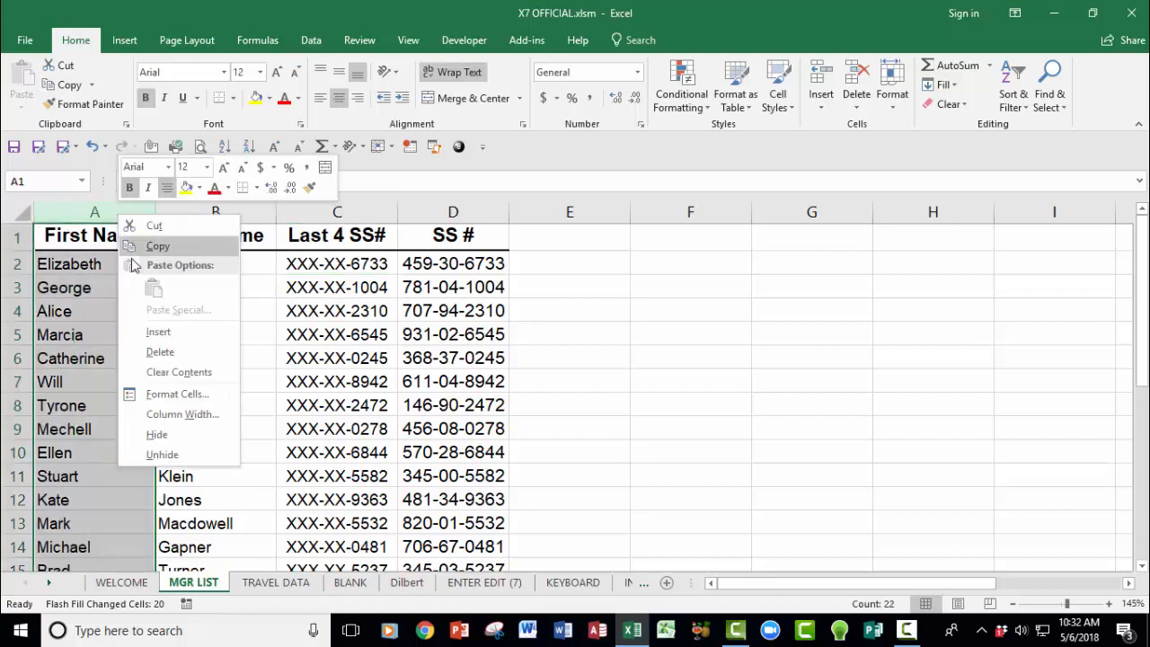
pyautogui.click(158, 331)
pyautogui.moveTo(156, 212); pyautogui.dragTo(246, 207)
pyautogui.click(284, 241)
pyautogui.rightClick(286, 240)
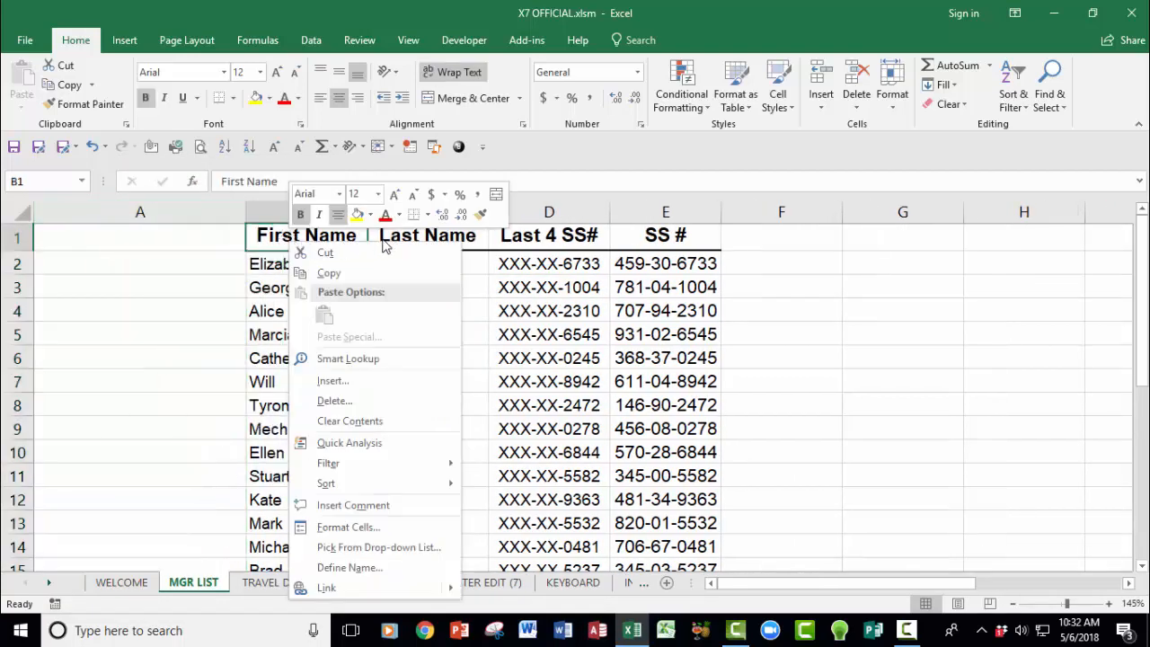
pyautogui.click(481, 213)
pyautogui.click(176, 241)
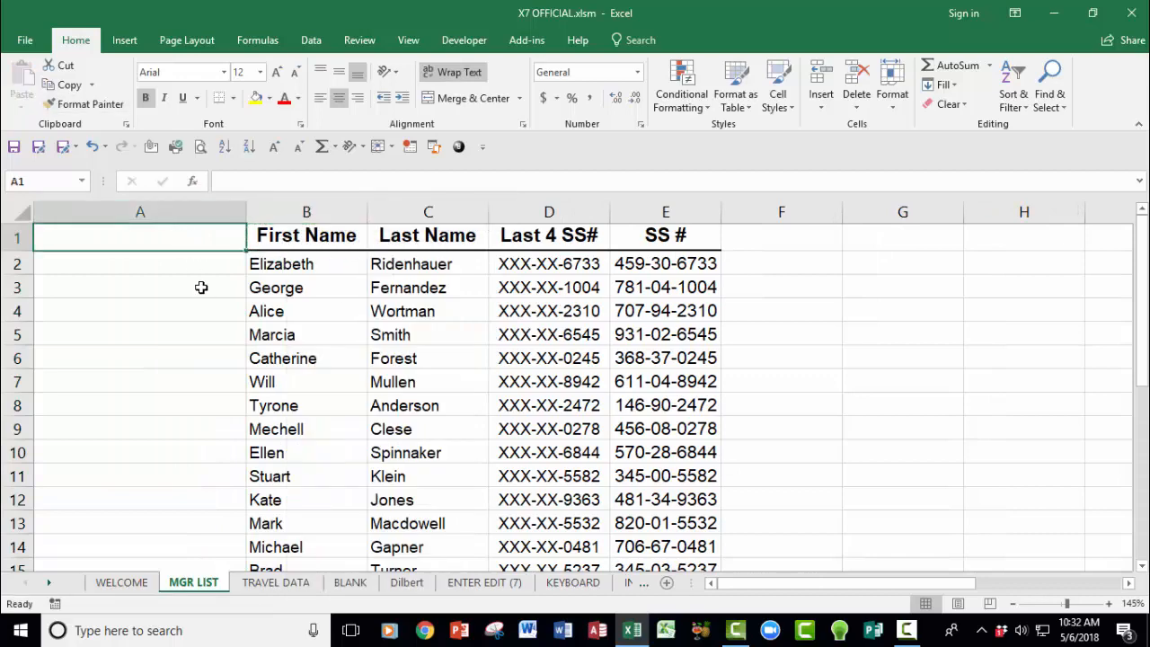
pyautogui.write('Full Name')
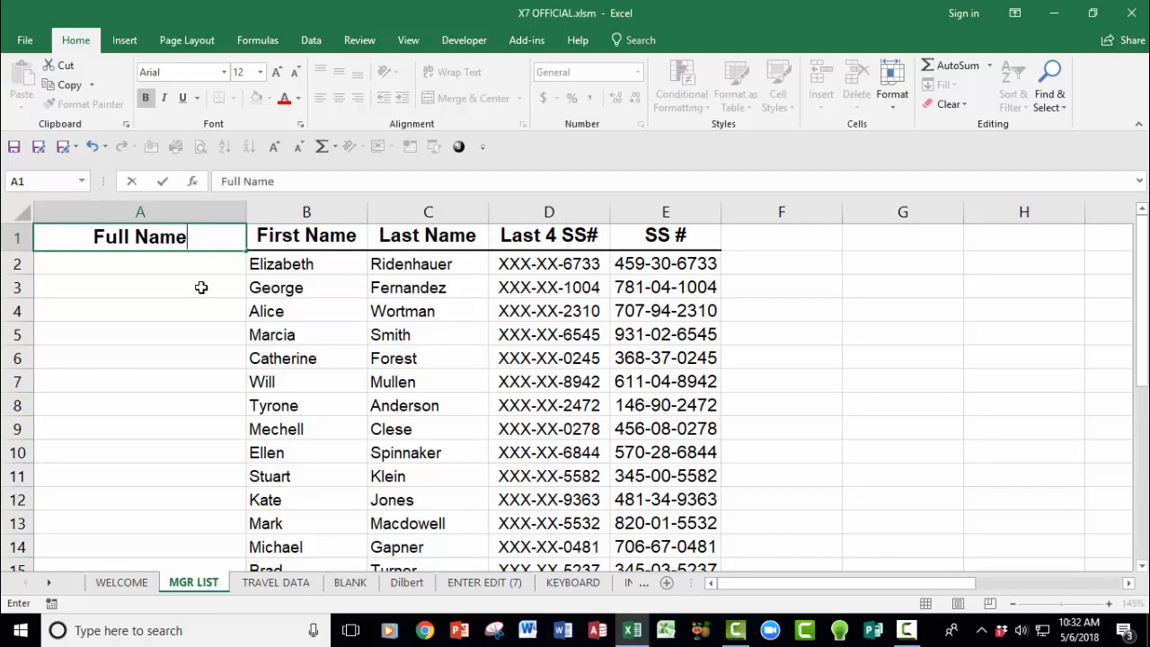
pyautogui.press('Return')
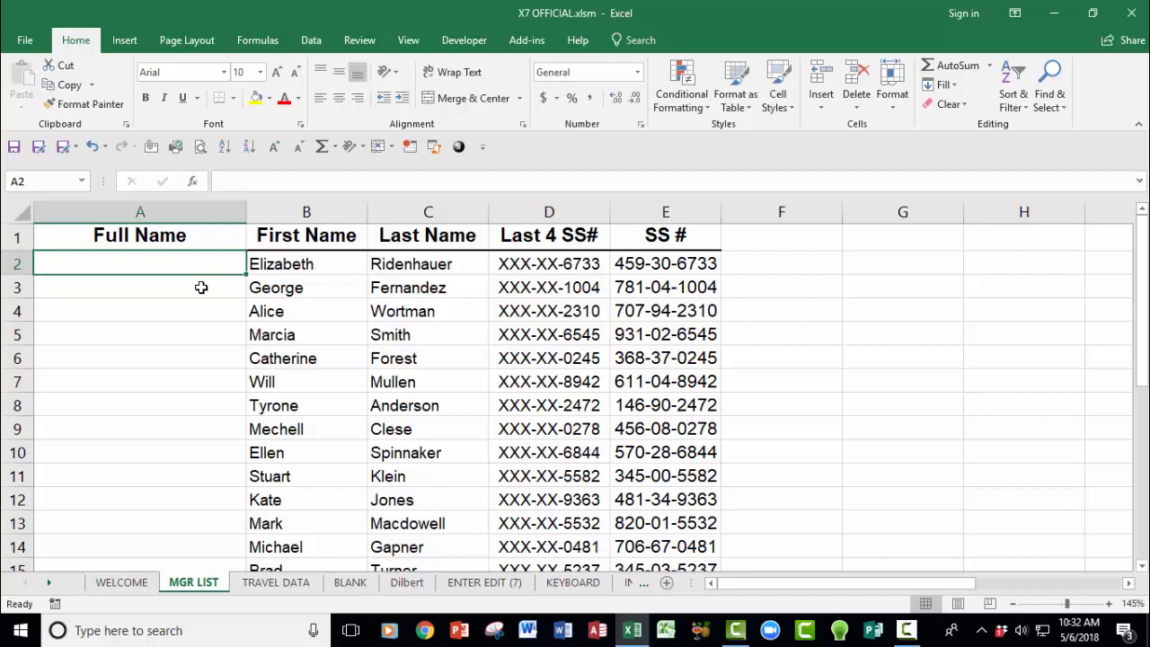
# Step: Enter =CONCATENATE(B2," ",C2) in A2 to join first and last names
pyautogui.write('=')
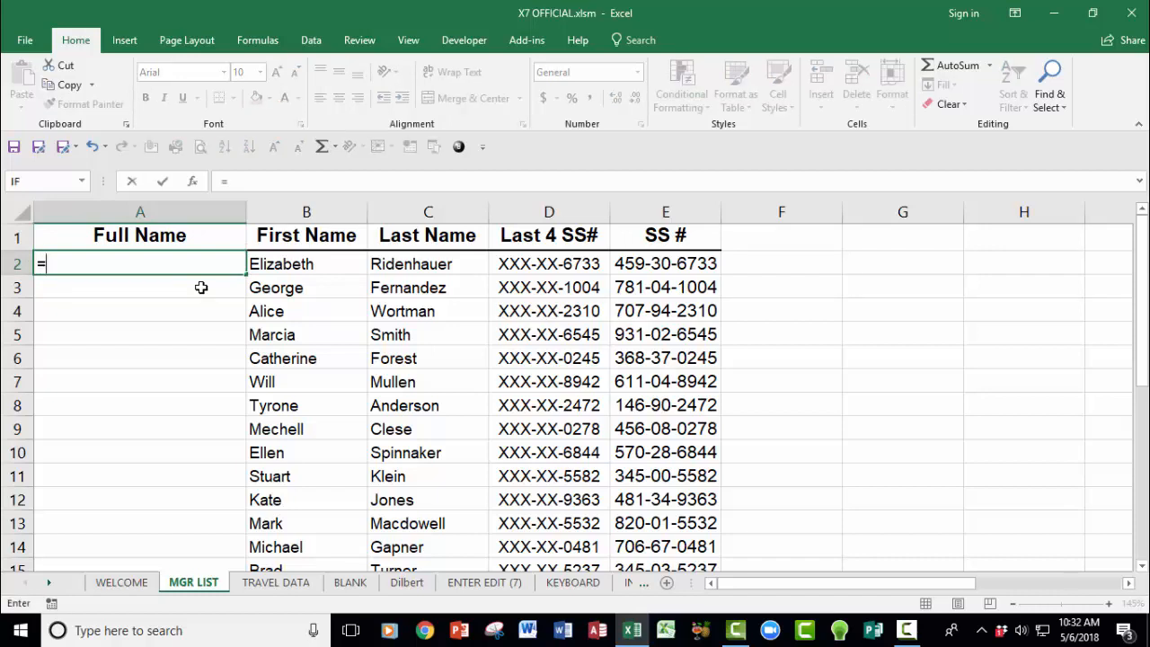
pyautogui.write('con')
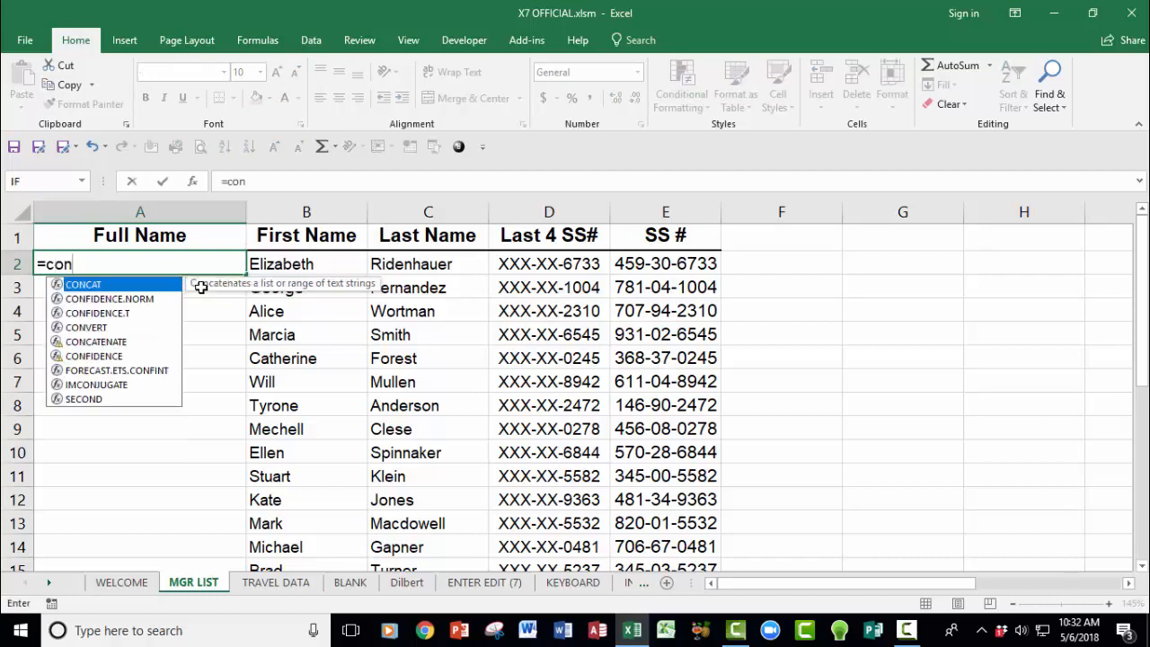
pyautogui.doubleClick(97, 342)
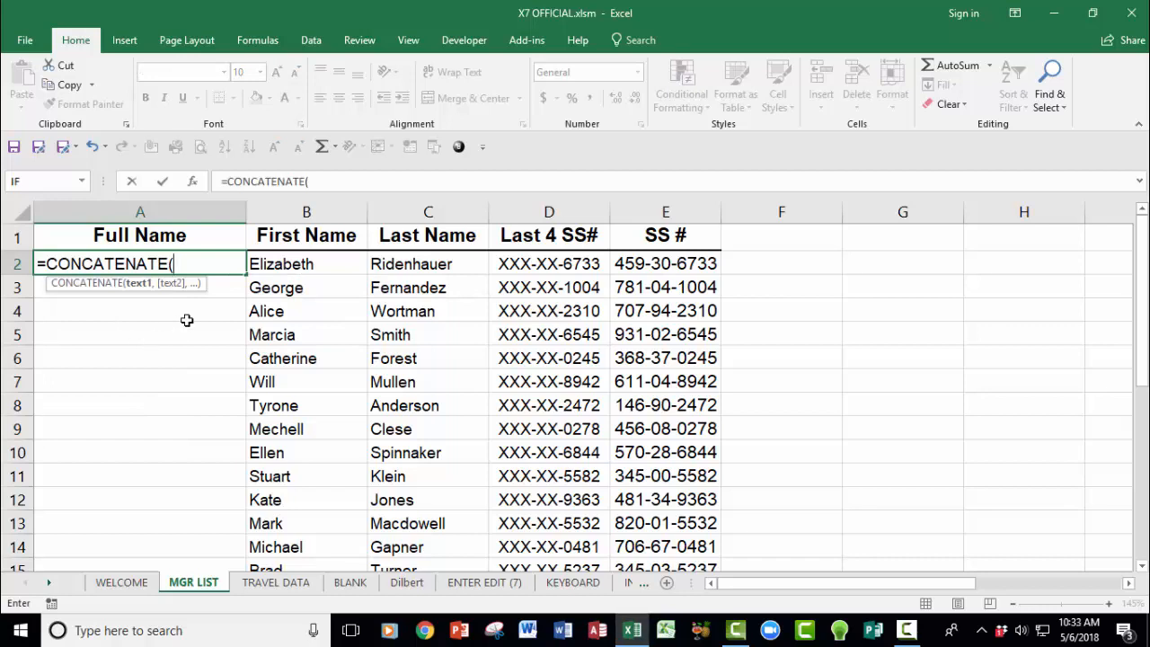
pyautogui.click(267, 257)
pyautogui.write(',')
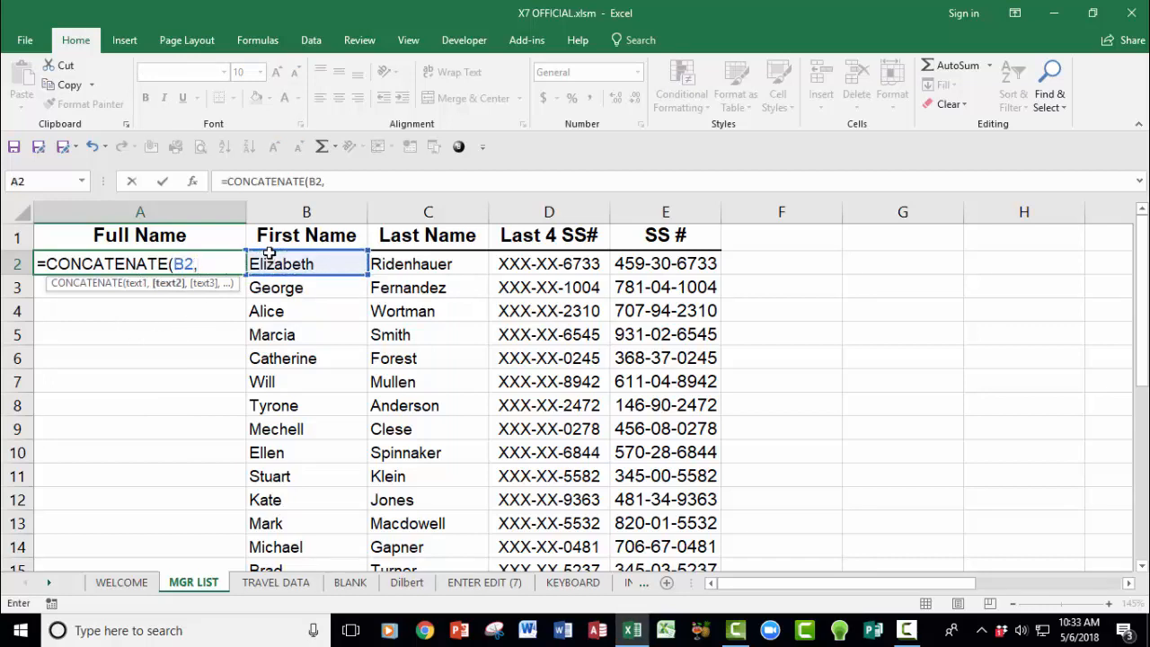
pyautogui.write('" ",')
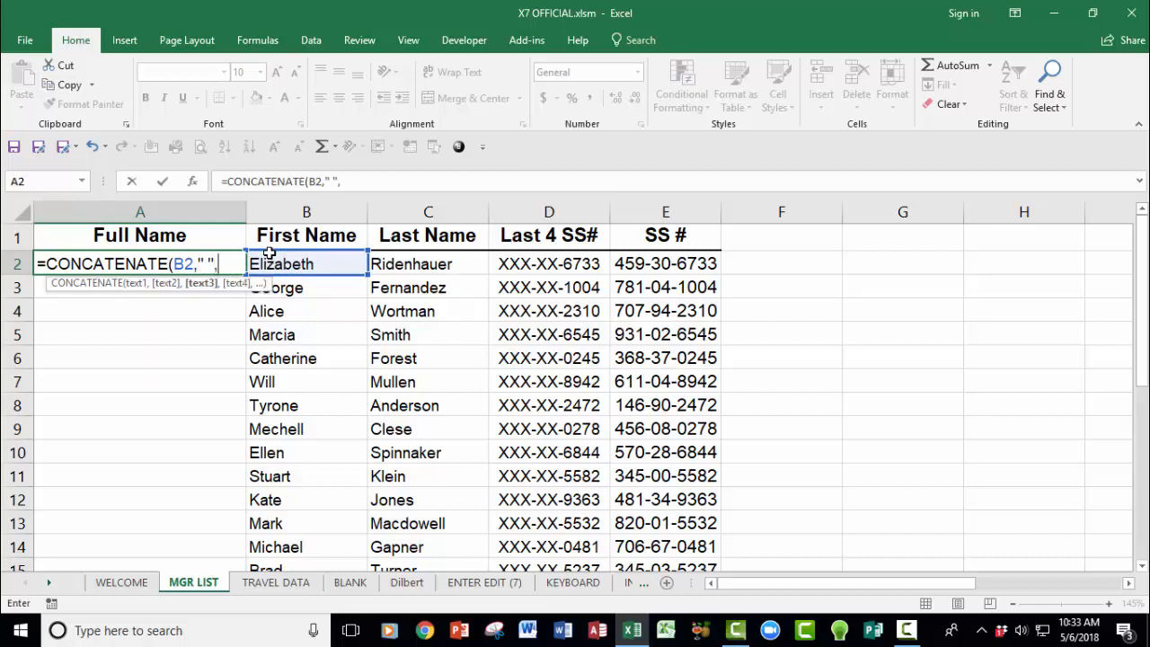
pyautogui.click(398, 259)
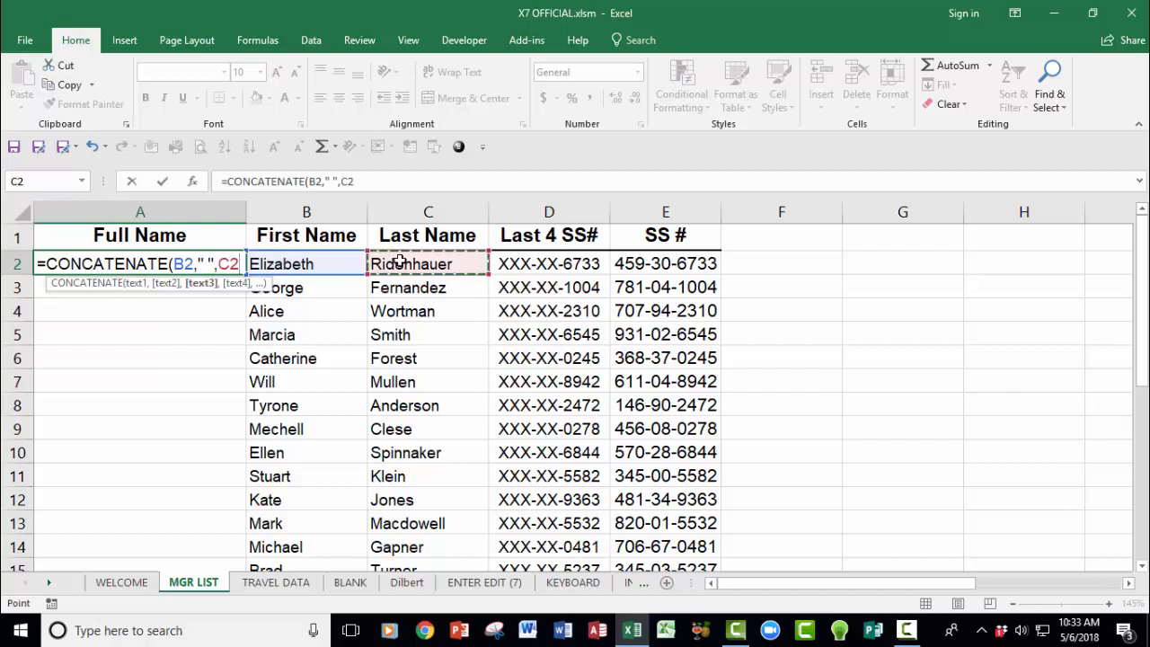
pyautogui.write(')')
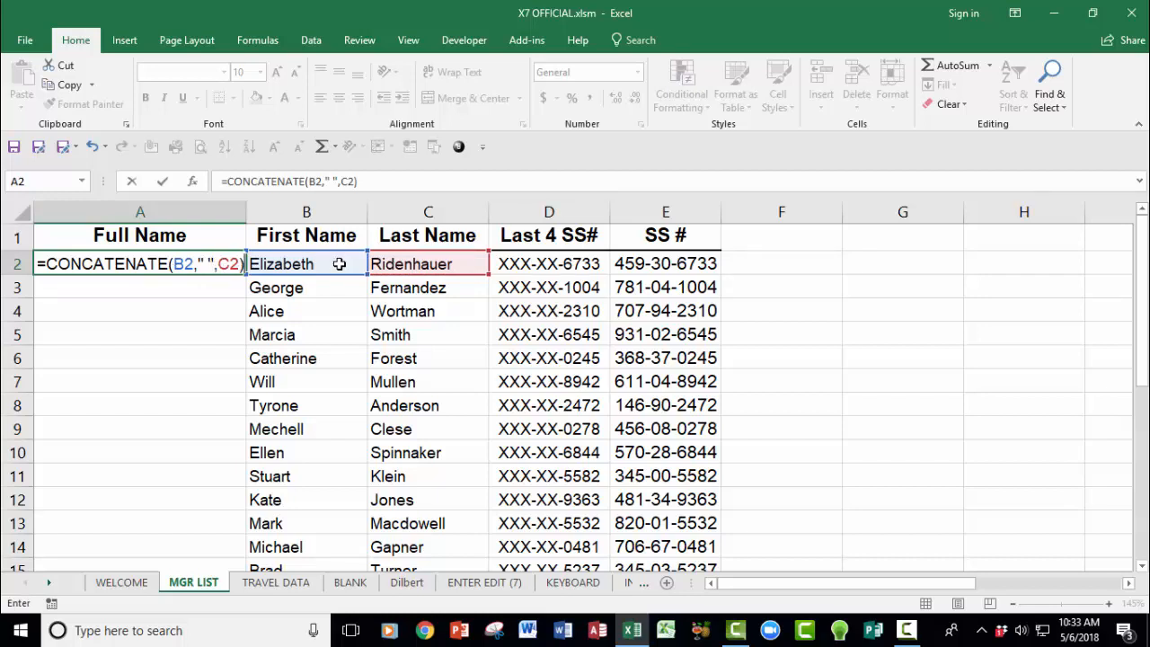
pyautogui.press('Return')
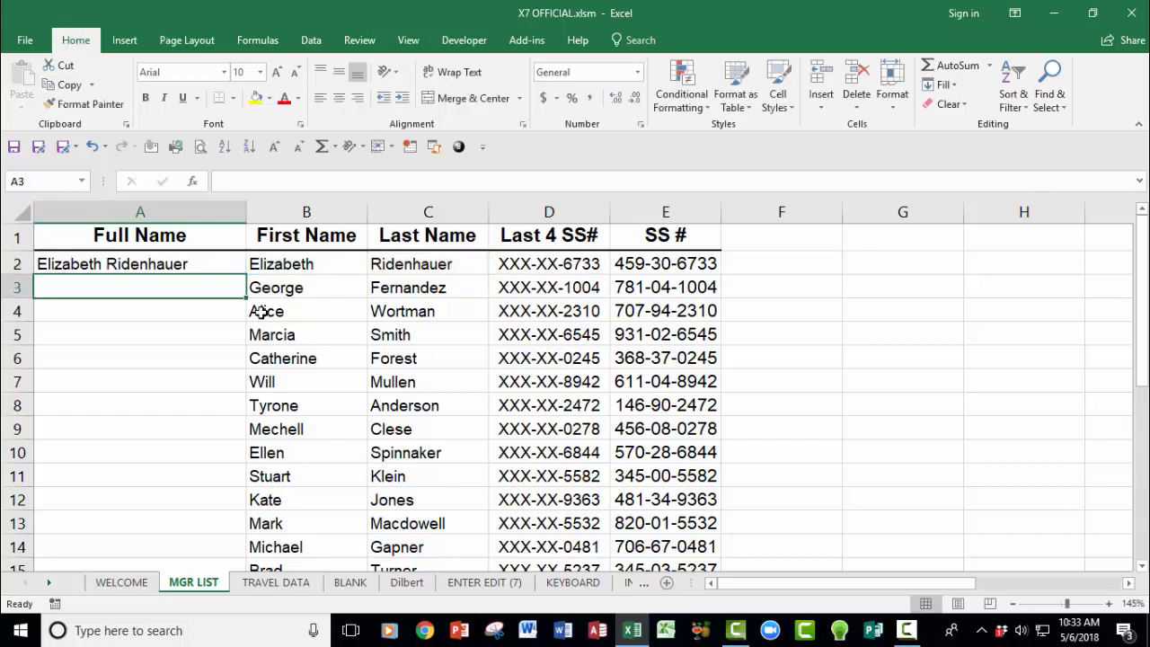
# Step: Copy the full-name formula down column A, then delete the formula results from A2 down
pyautogui.click(182, 264)
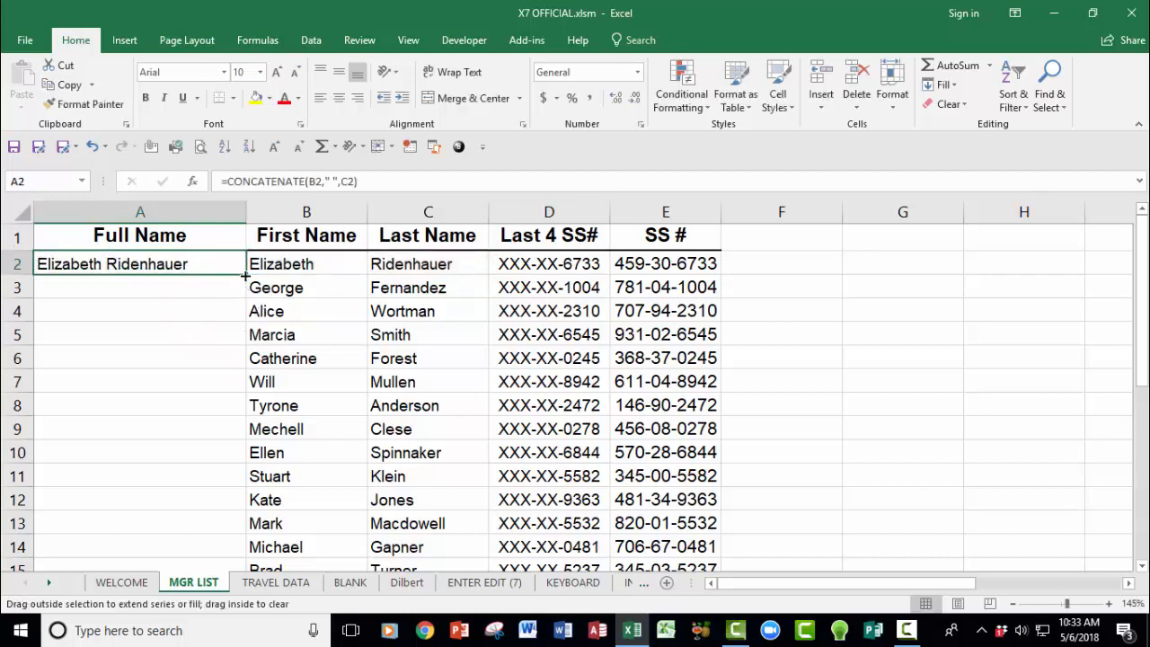
pyautogui.doubleClick(245, 276)
pyautogui.click(206, 268)
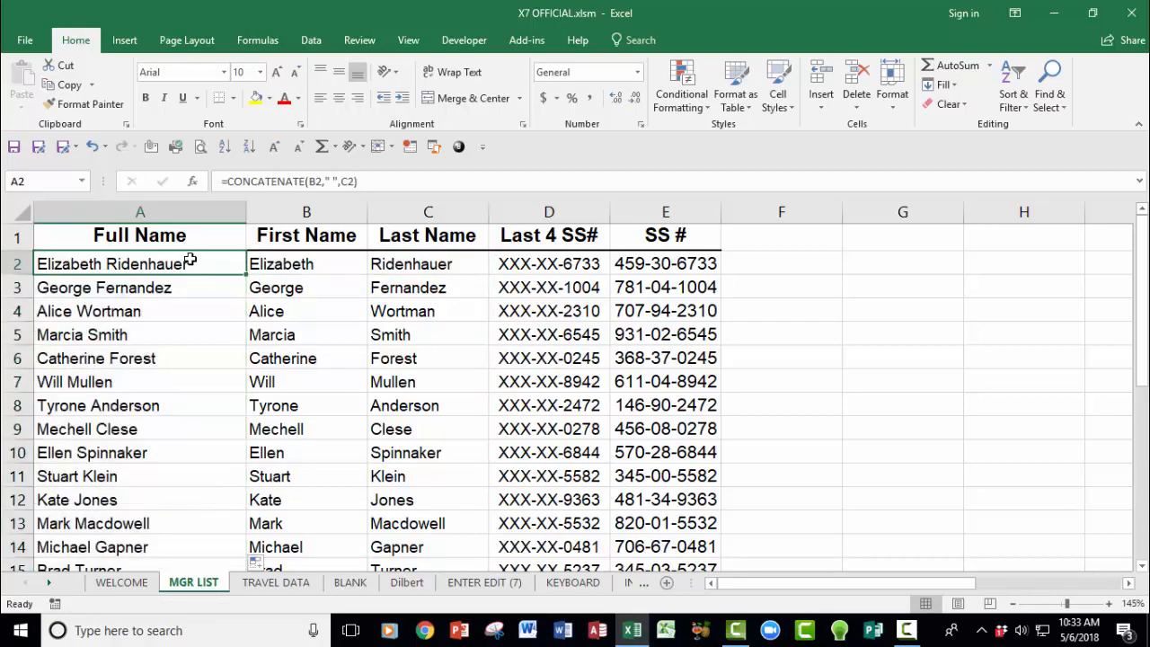
pyautogui.hotkey('ctrl', 'shift', 'Down')
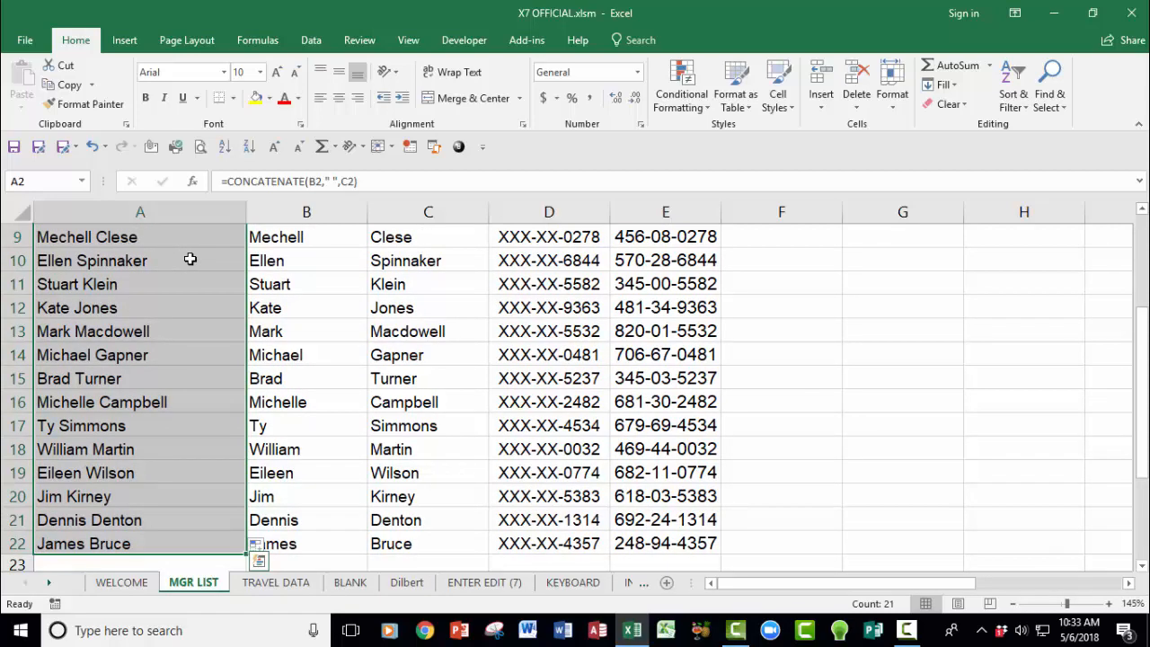
pyautogui.press('Delete')
pyautogui.scroll(3, 188, 258)
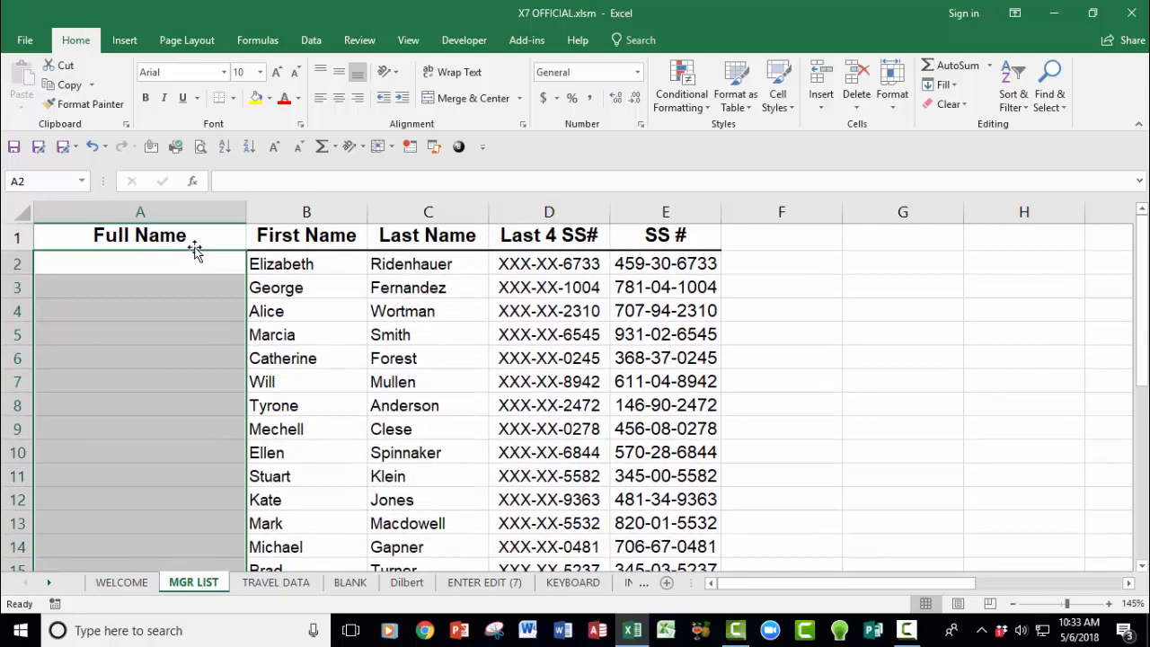
# Step: Type the first manager's full name in A2 and Flash Fill the rest of the Full Name column
pyautogui.click(179, 258)
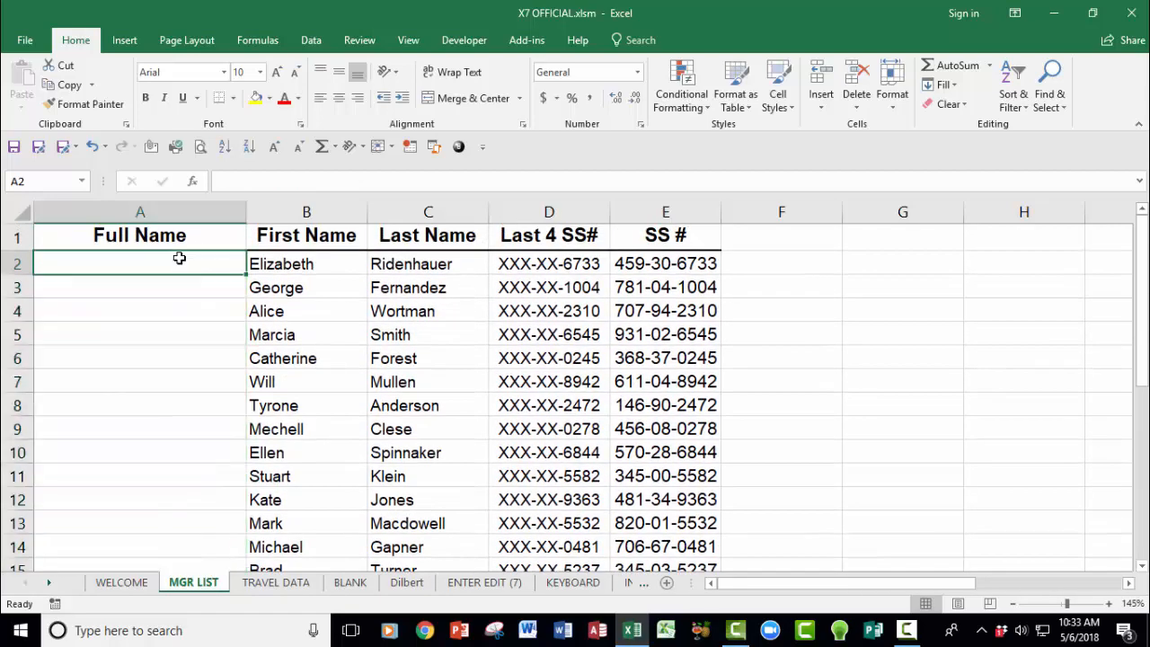
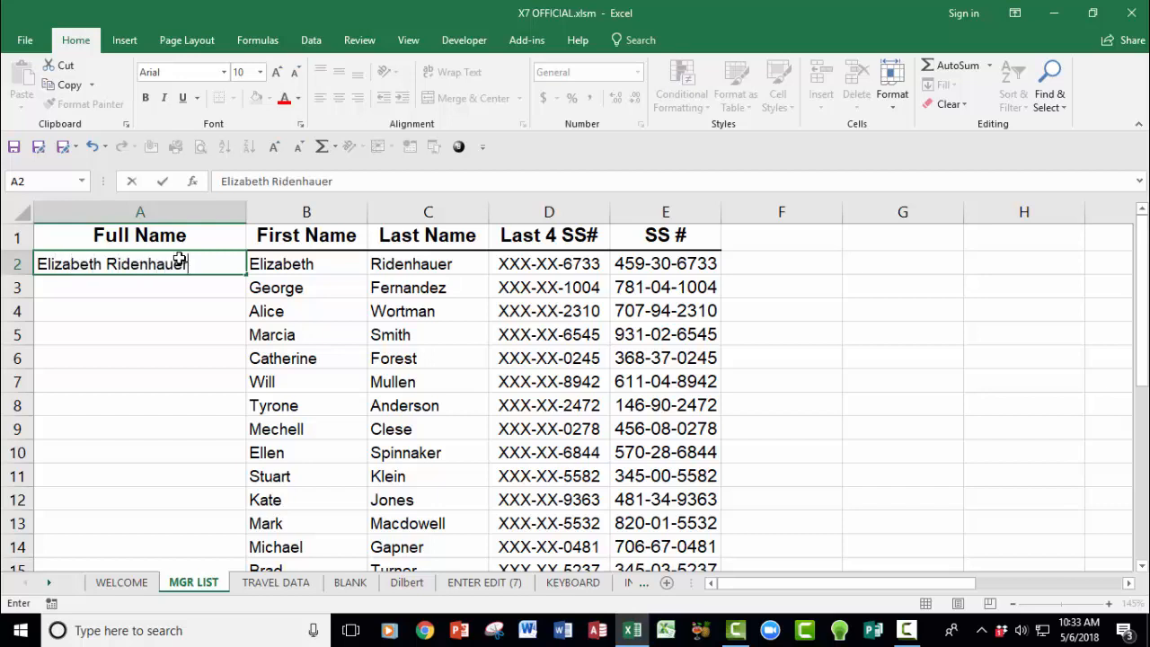
pyautogui.press('Return')
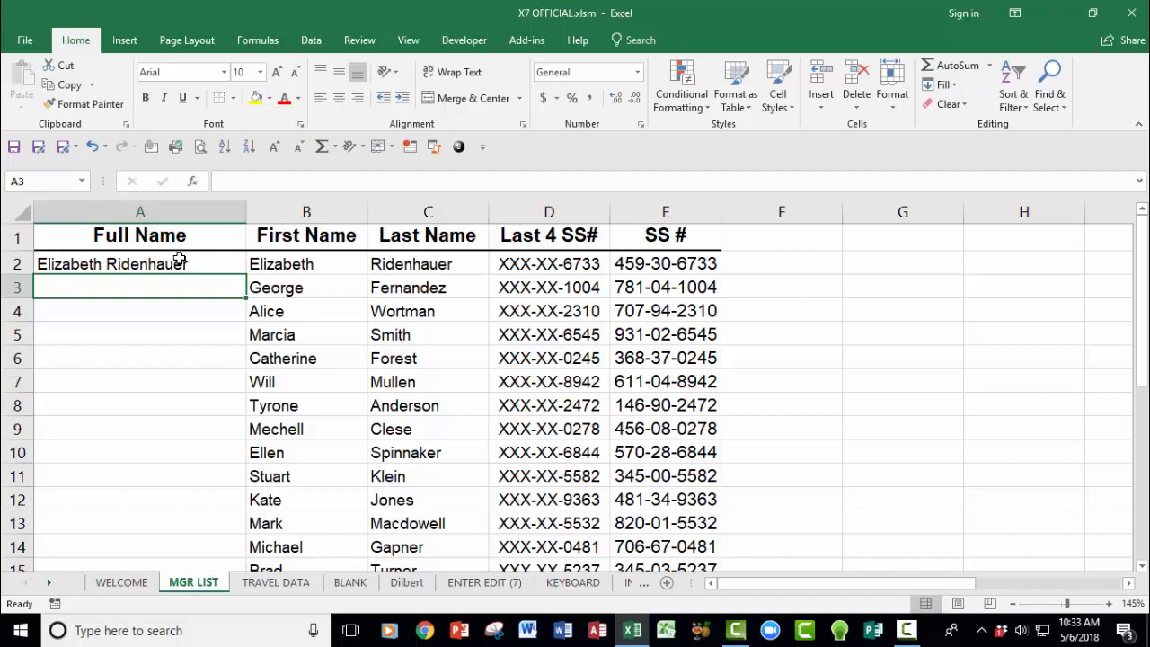
pyautogui.hotkey('ctrl', 'e')
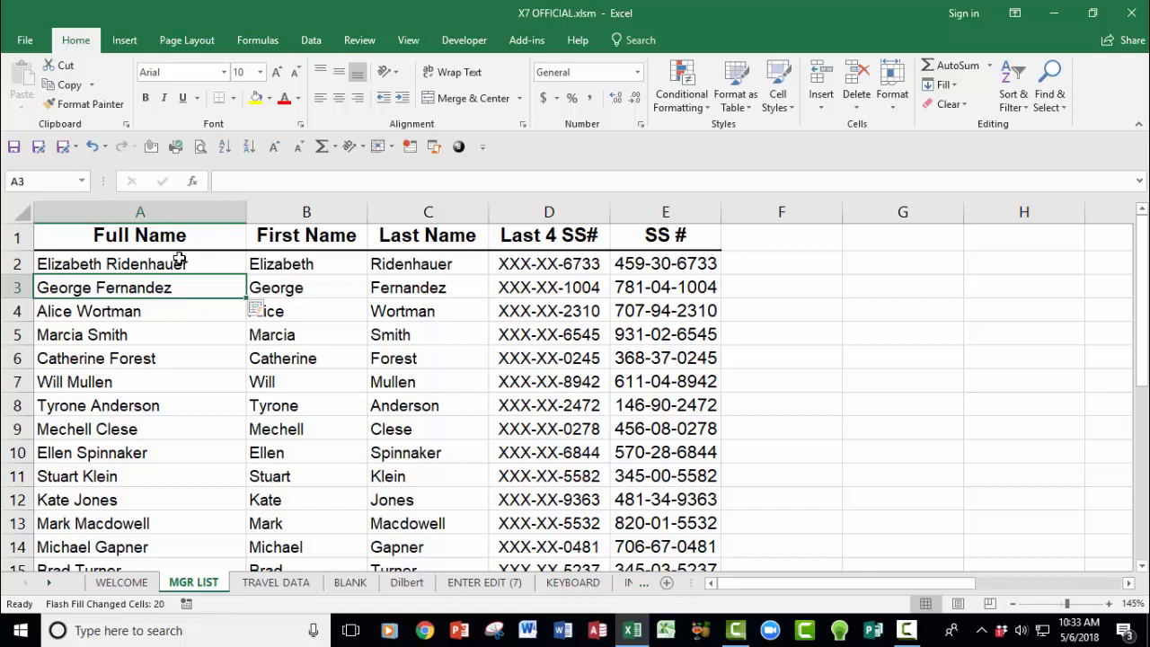
# Step: Insert a new column B, copy the Full Name header formatting to B1, and title it 'Directory Listing'
pyautogui.click(305, 214)
pyautogui.rightClick(307, 217)
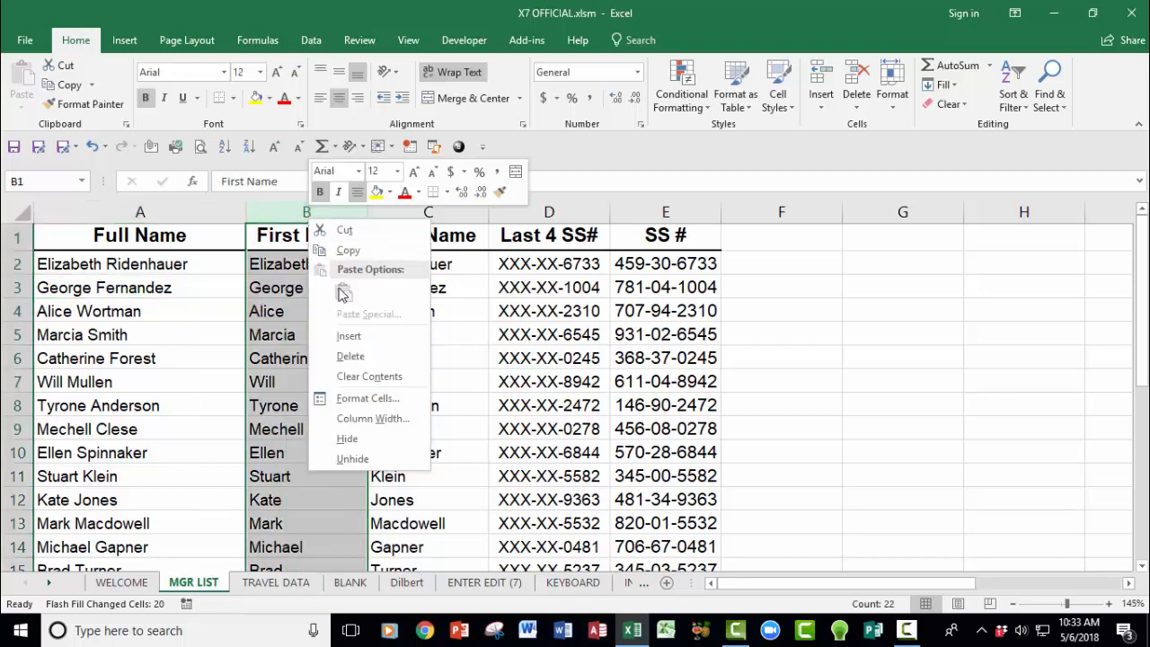
pyautogui.click(351, 337)
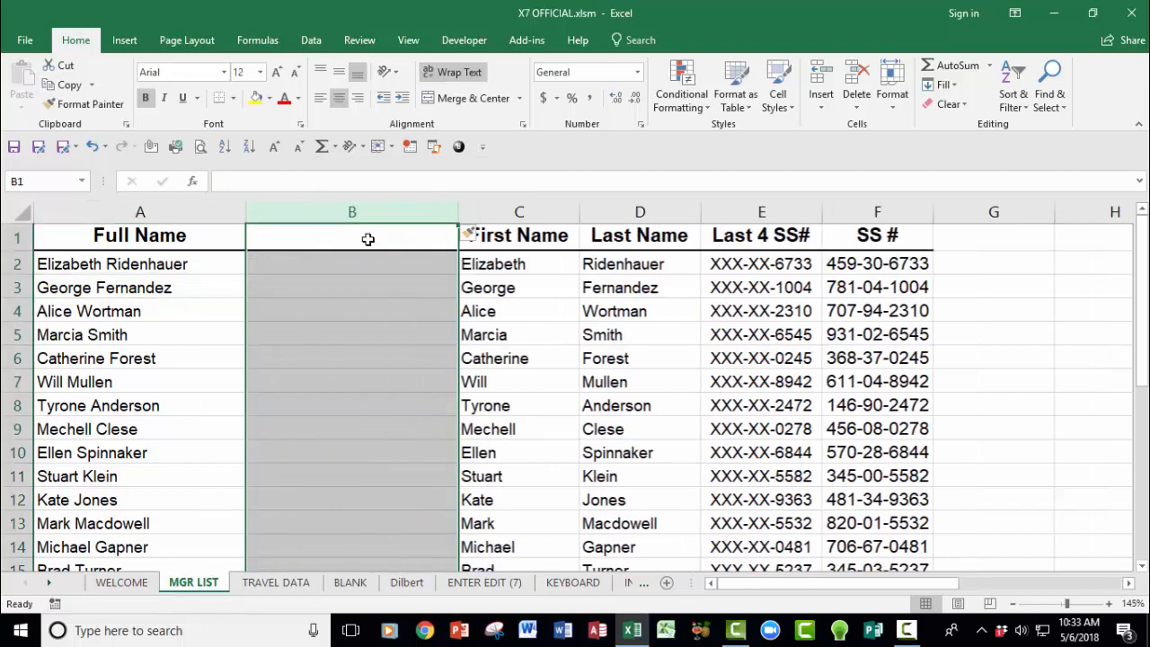
pyautogui.rightClick(190, 235)
pyautogui.click(382, 214)
pyautogui.click(373, 237)
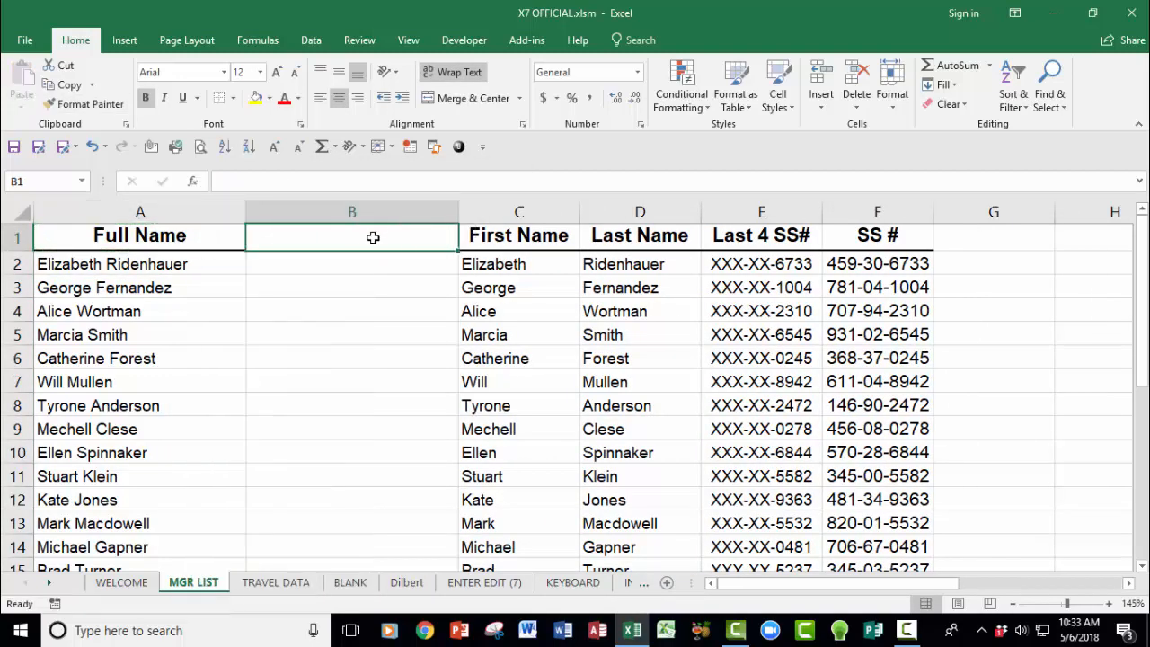
pyautogui.write('Directory ')
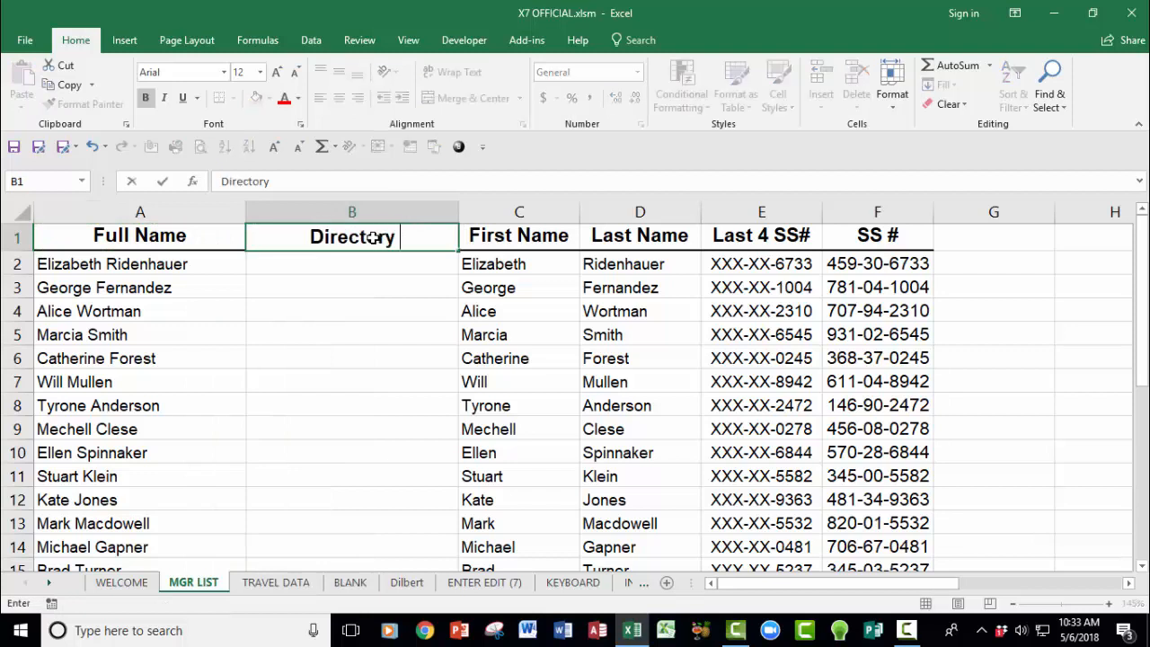
pyautogui.write('Listing')
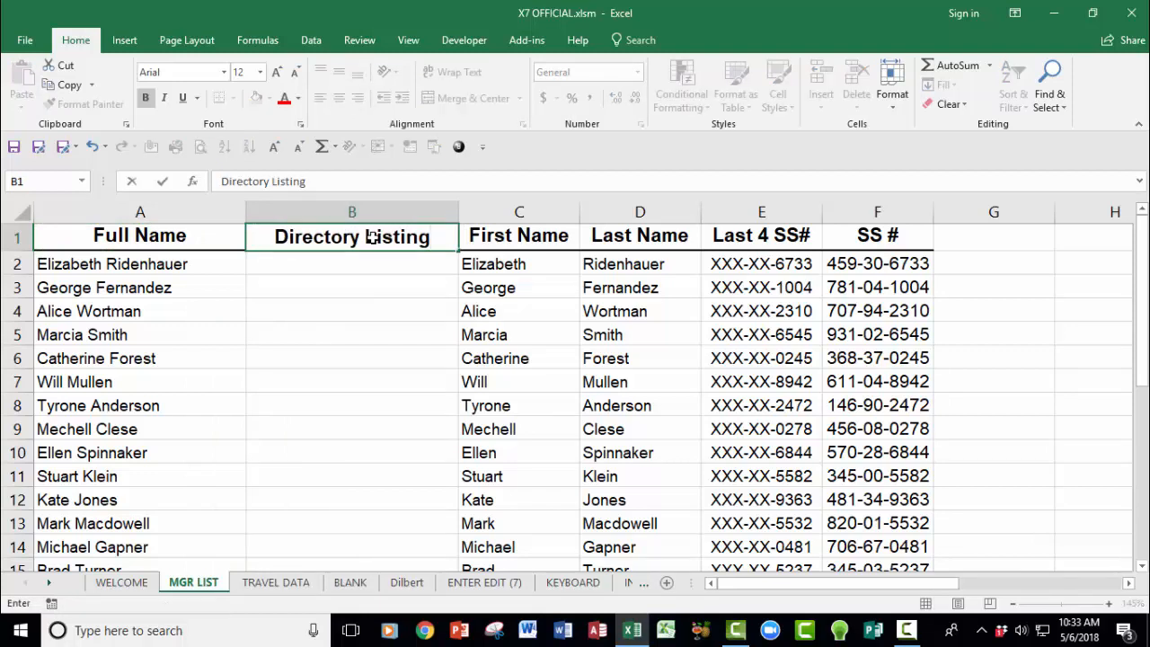
pyautogui.press('Return')
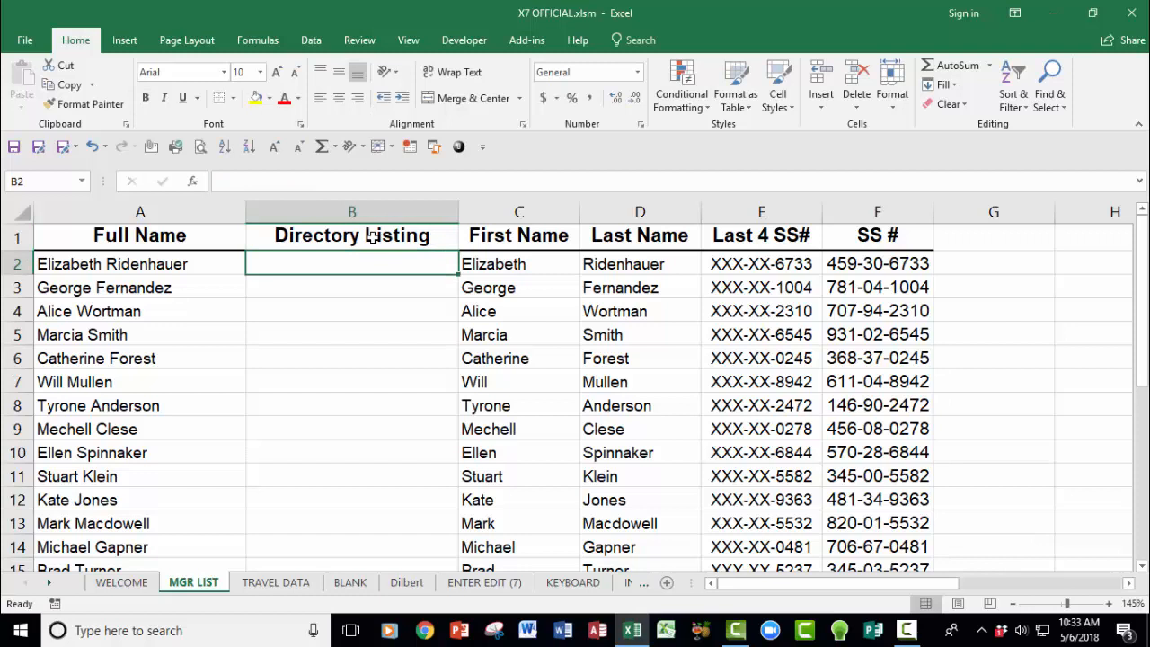
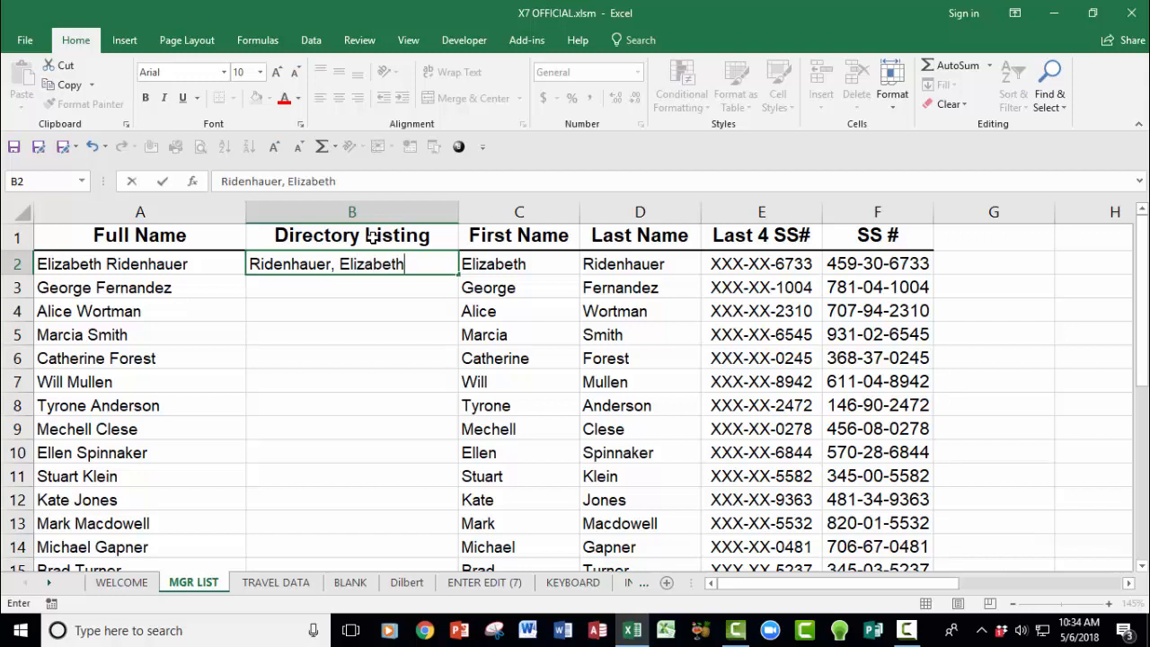
# Step: Enter the first manager's name as 'Last, First' in B2 and Flash Fill the remaining listings
pyautogui.press('Return')
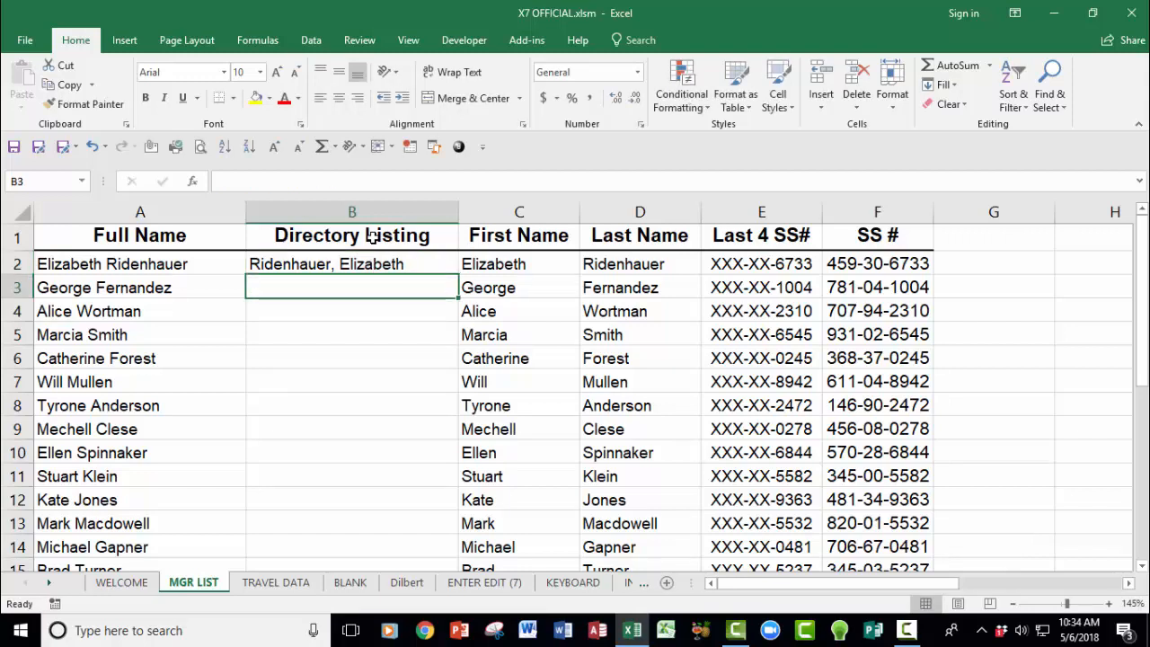
pyautogui.hotkey('ctrl', 'e')
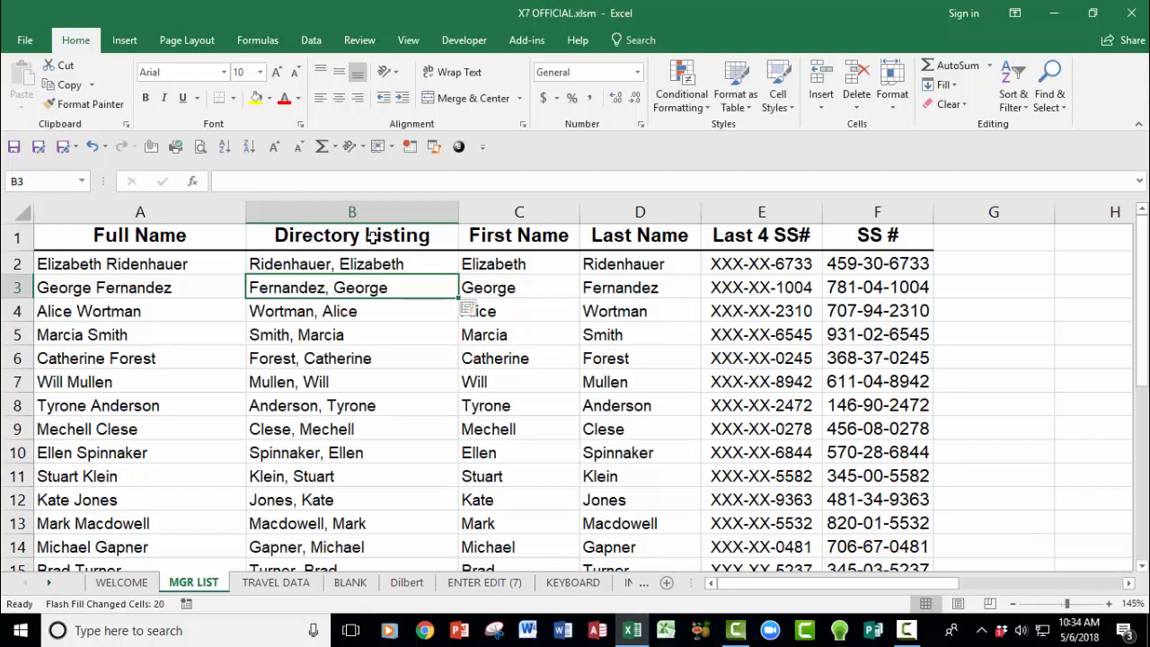